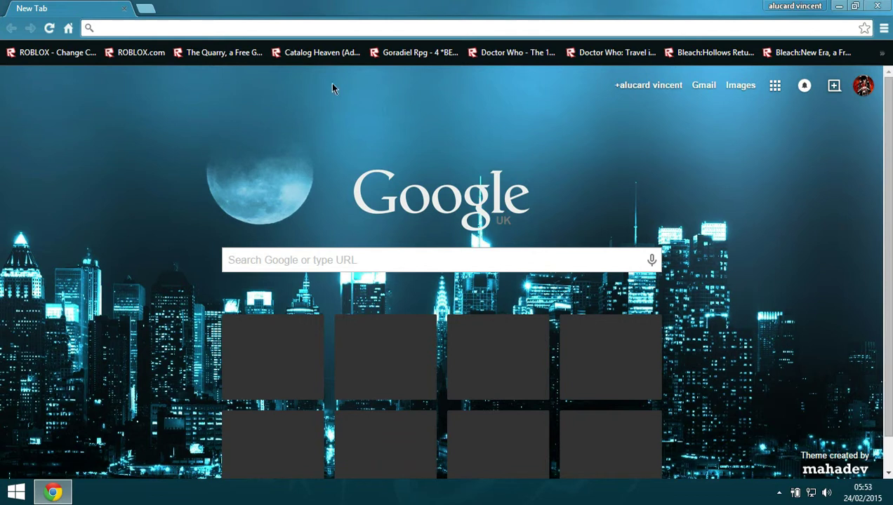
- Paste and load totaljerkface.com/happy_wheels.tjf in Chrome
{"action": "right_click", "coordinate": [316, 30]}
{"action": "left_click", "coordinate": [361, 108]}
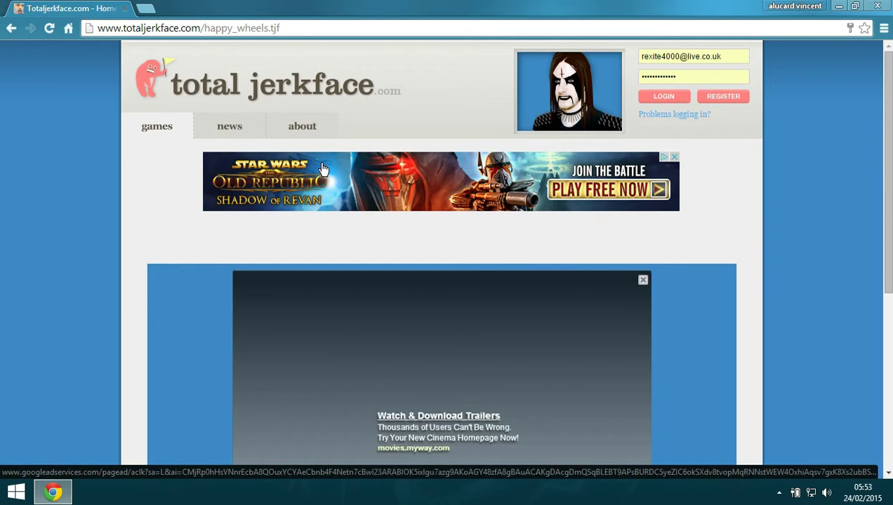
{"action": "scroll", "coordinate": [323, 169], "scroll_direction": "down", "scroll_amount": 5}
{"action": "scroll", "coordinate": [548, 211], "scroll_direction": "up", "scroll_amount": 3}
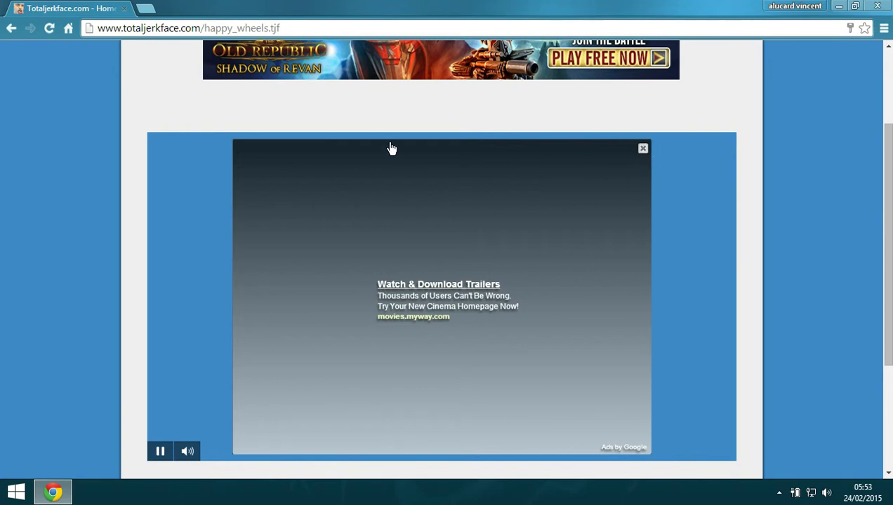
{"action": "scroll", "coordinate": [391, 147], "scroll_direction": "down", "scroll_amount": 2}
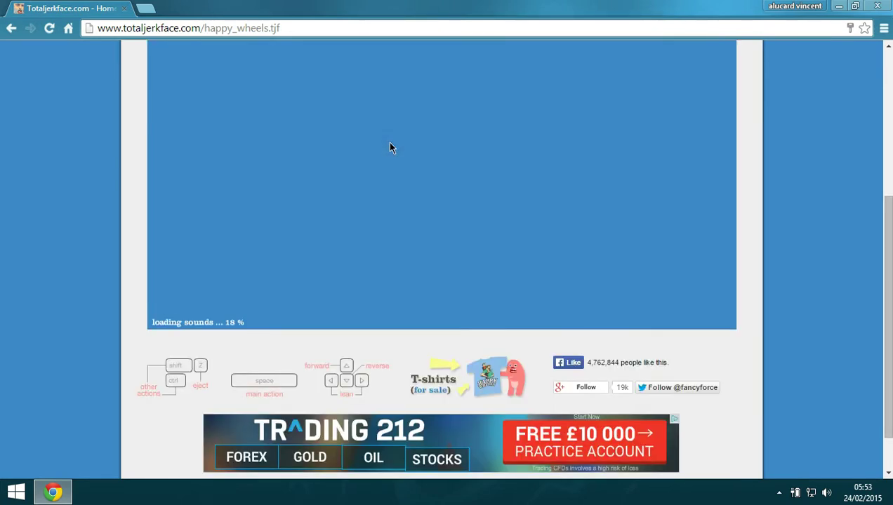
{"action": "scroll", "coordinate": [391, 147], "scroll_direction": "up", "scroll_amount": 3}
{"action": "scroll", "coordinate": [421, 140], "scroll_direction": "down", "scroll_amount": 2}
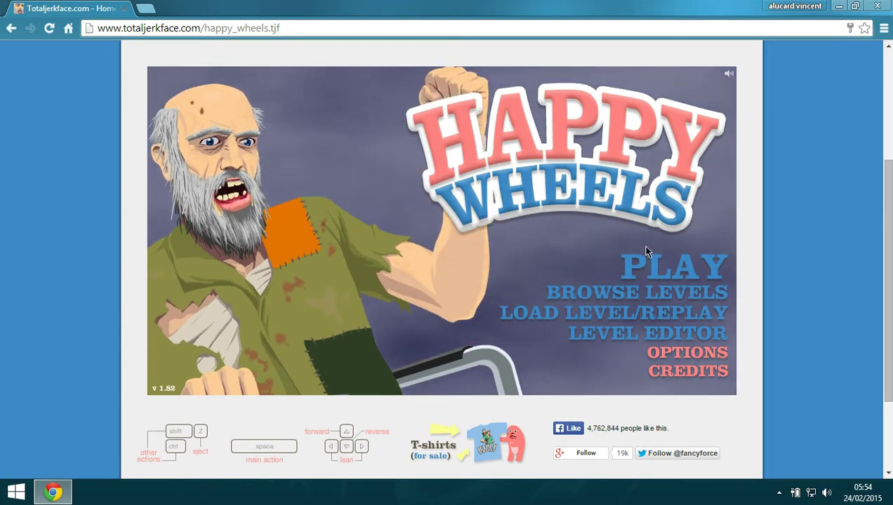
- Go from the title screen through Featured Levels to the user level browser
{"action": "left_click", "coordinate": [670, 267]}
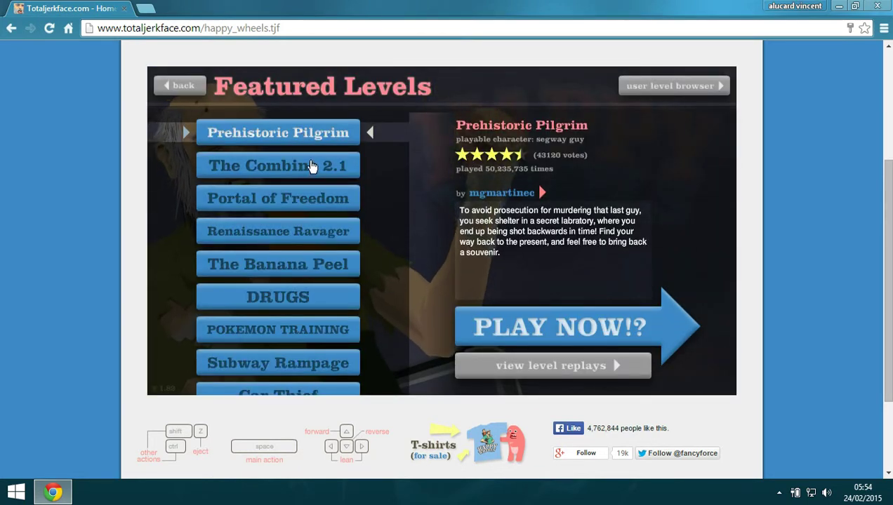
{"action": "left_click", "coordinate": [674, 85]}
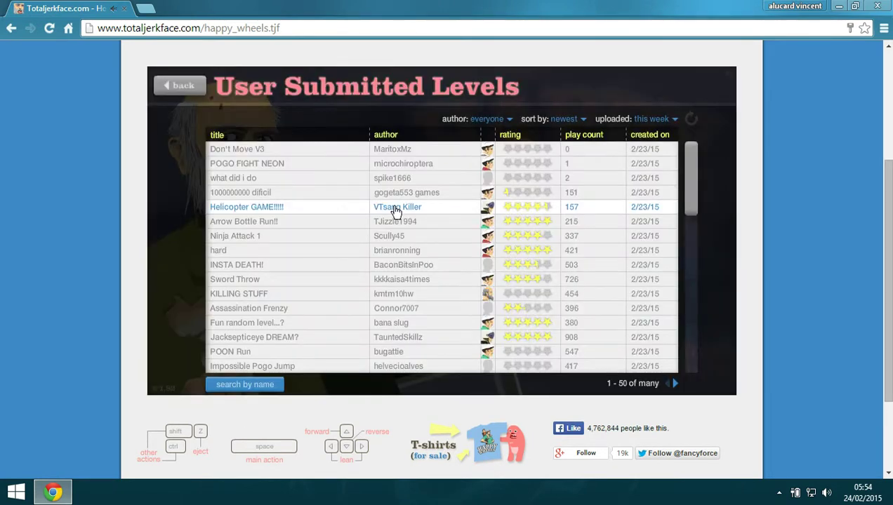
{"action": "scroll", "coordinate": [622, 105], "scroll_direction": "up", "scroll_amount": 1}
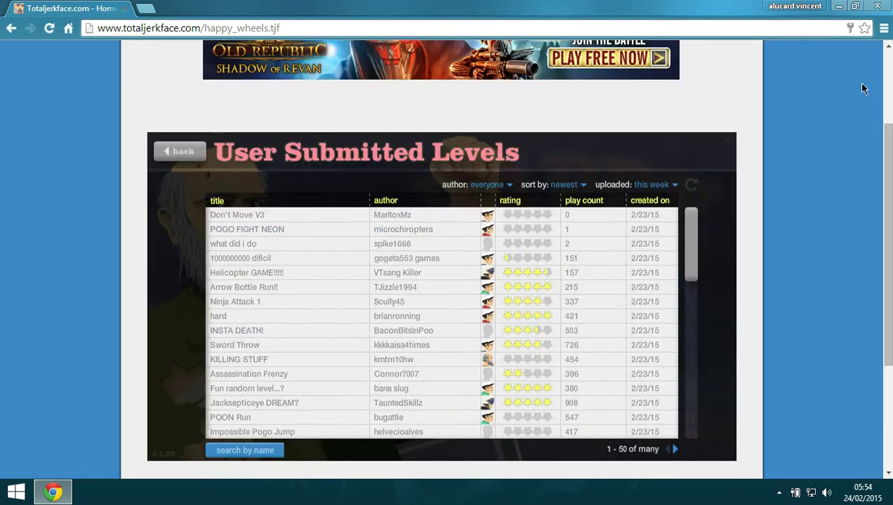
{"action": "left_click", "coordinate": [883, 29]}
{"action": "mouse_move", "coordinate": [714, 92]}
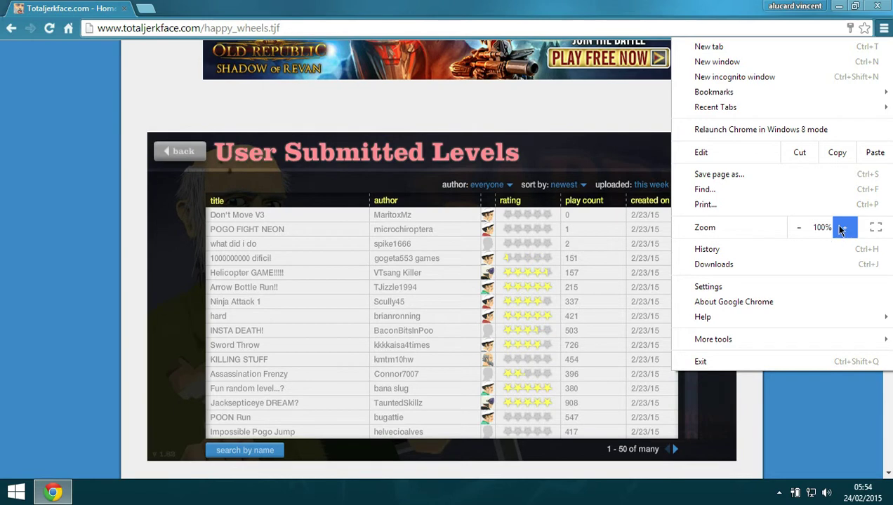
- Zoom Chrome up to 150%, then back down to 125%
{"action": "left_click", "coordinate": [845, 227]}
{"action": "left_click", "coordinate": [844, 227]}
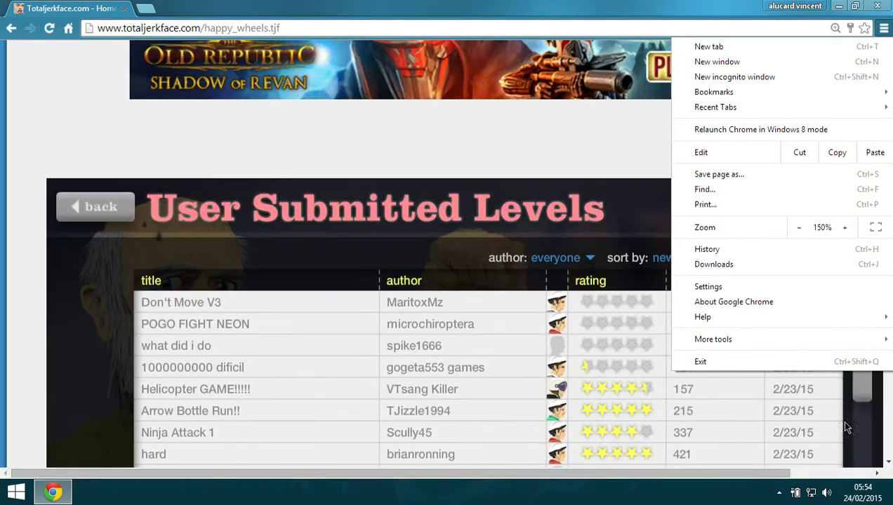
{"action": "left_click", "coordinate": [567, 126]}
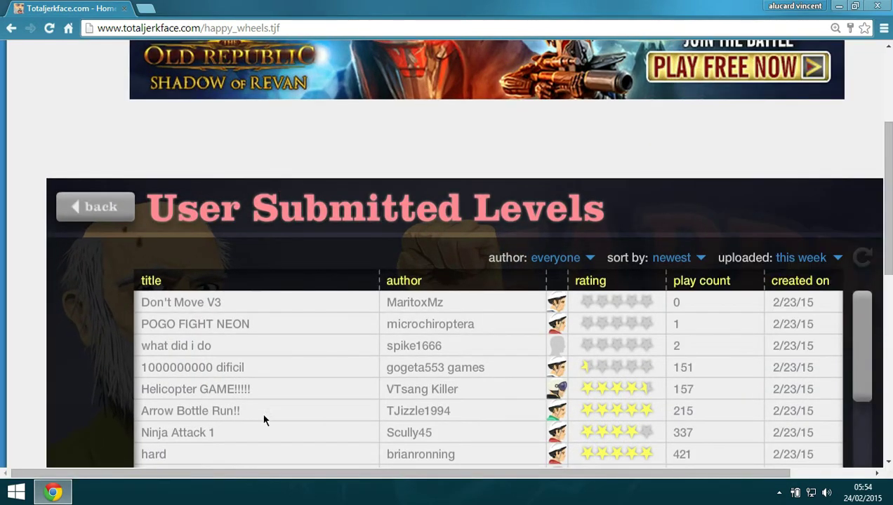
{"action": "left_click_drag", "start_coordinate": [141, 480], "coordinate": [177, 480]}
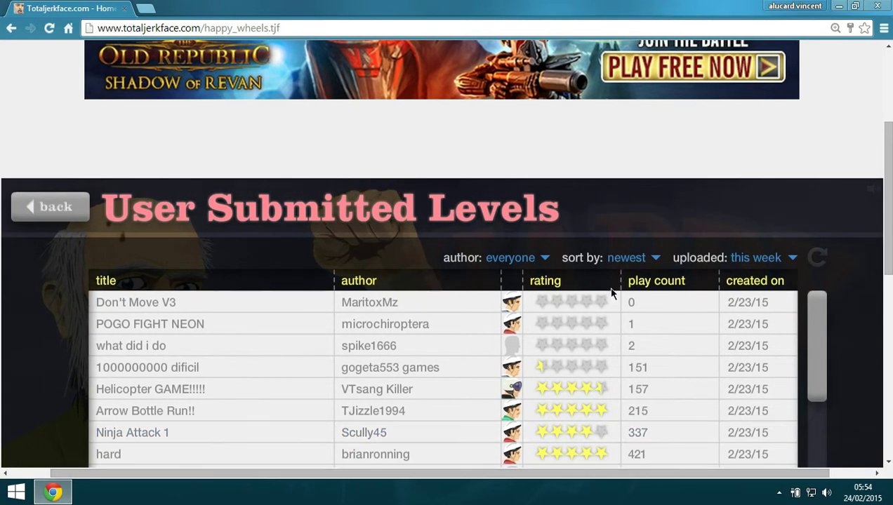
{"action": "scroll", "coordinate": [604, 293], "scroll_direction": "down", "scroll_amount": 6}
{"action": "scroll", "coordinate": [626, 268], "scroll_direction": "up", "scroll_amount": 3}
{"action": "scroll", "coordinate": [626, 268], "scroll_direction": "up", "scroll_amount": 1}
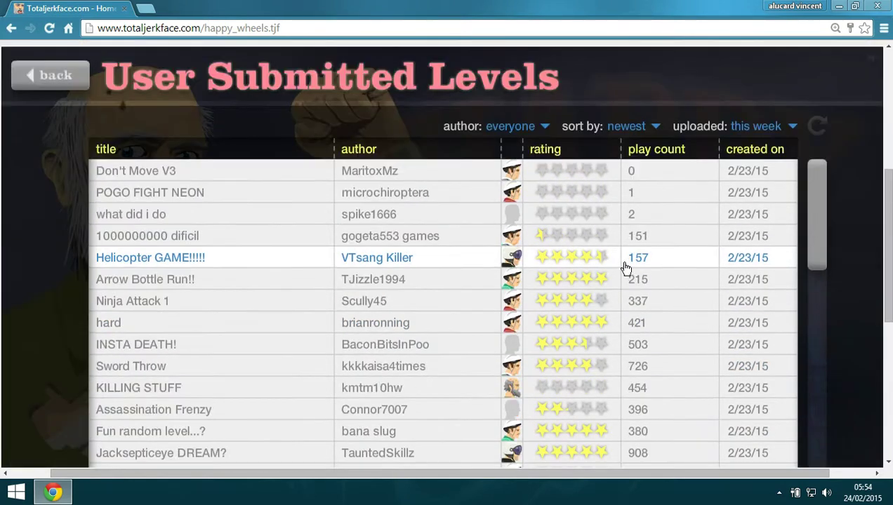
{"action": "left_click", "coordinate": [883, 28]}
{"action": "left_click", "coordinate": [798, 228]}
{"action": "left_click", "coordinate": [856, 465]}
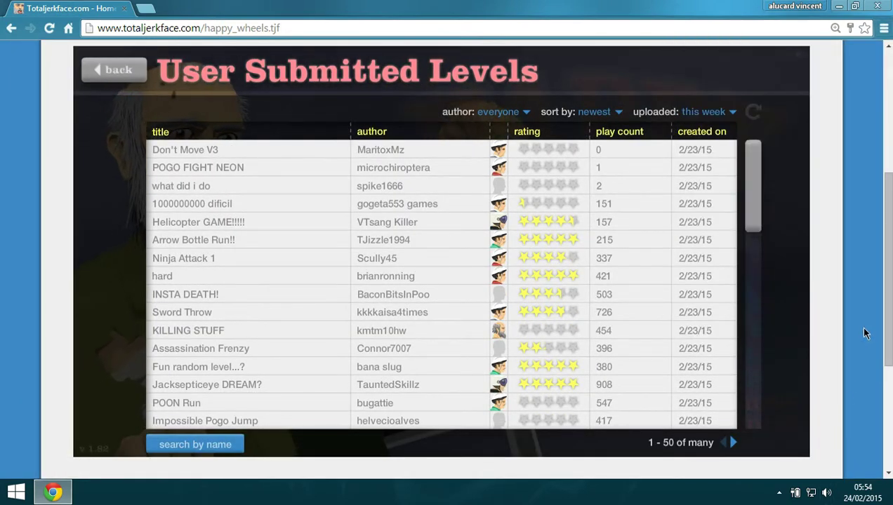
{"action": "scroll", "coordinate": [849, 318], "scroll_direction": "up", "scroll_amount": 3}
{"action": "scroll", "coordinate": [864, 323], "scroll_direction": "down", "scroll_amount": 1}
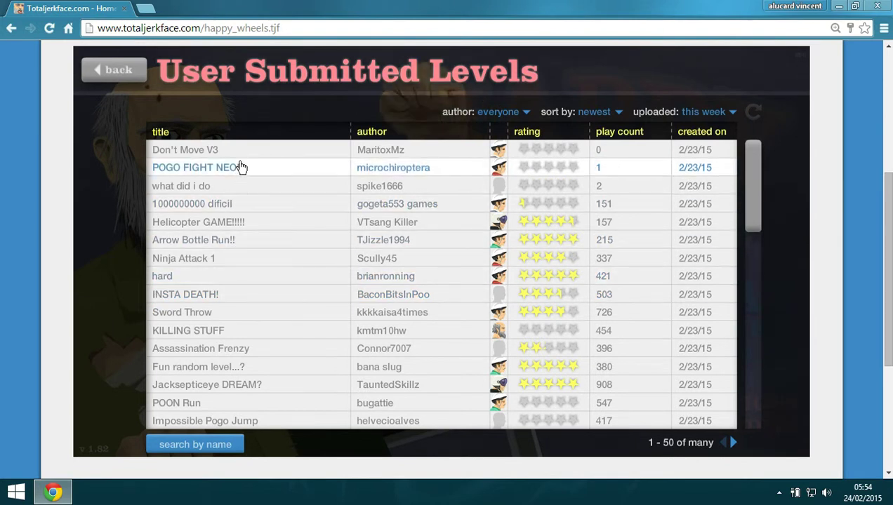
- Play Don't Move V3 to a 7.23-second victory and exit to the menu
{"action": "left_click", "coordinate": [242, 154]}
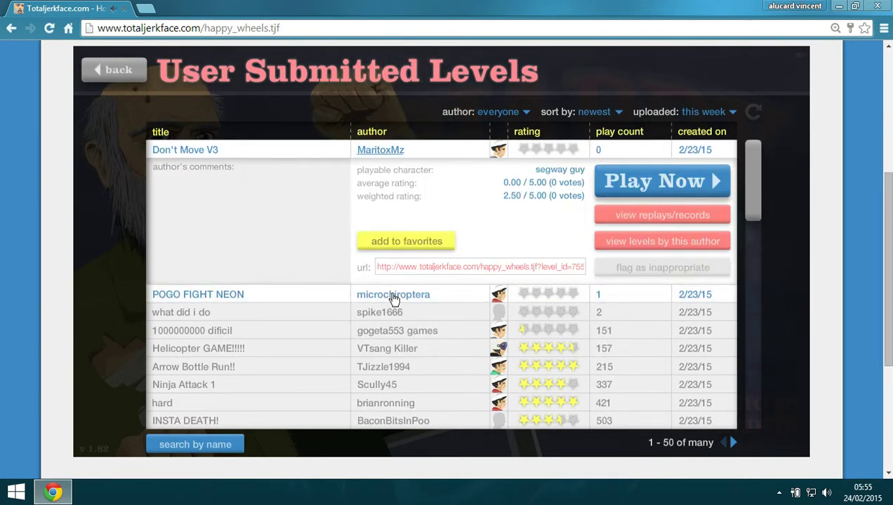
{"action": "left_click", "coordinate": [667, 182]}
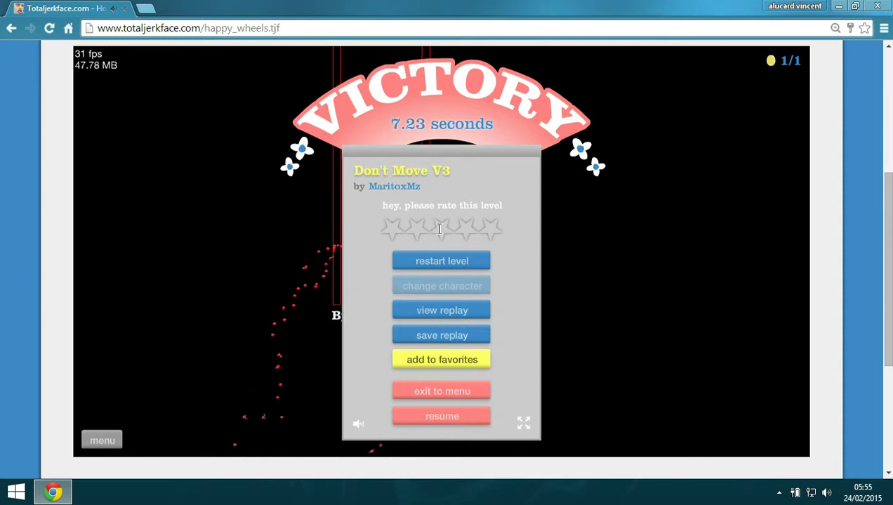
{"action": "left_click", "coordinate": [454, 393]}
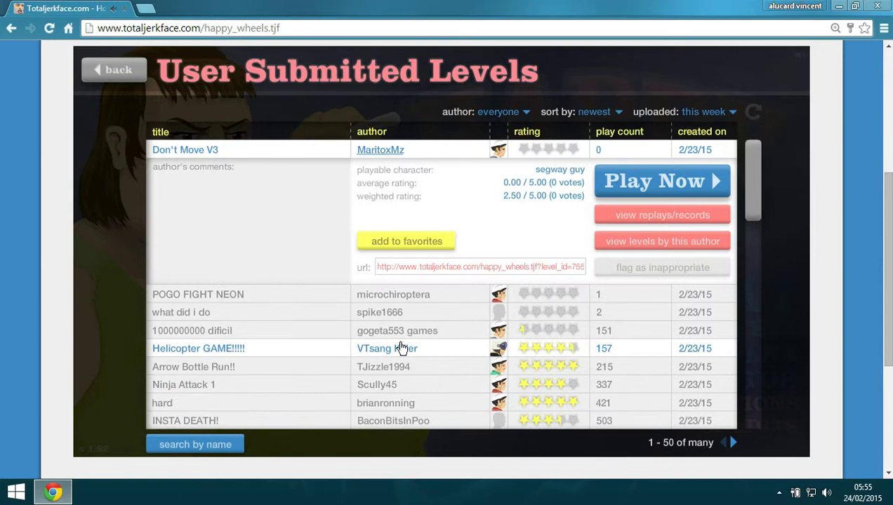
{"action": "scroll", "coordinate": [394, 337], "scroll_direction": "down", "scroll_amount": 3}
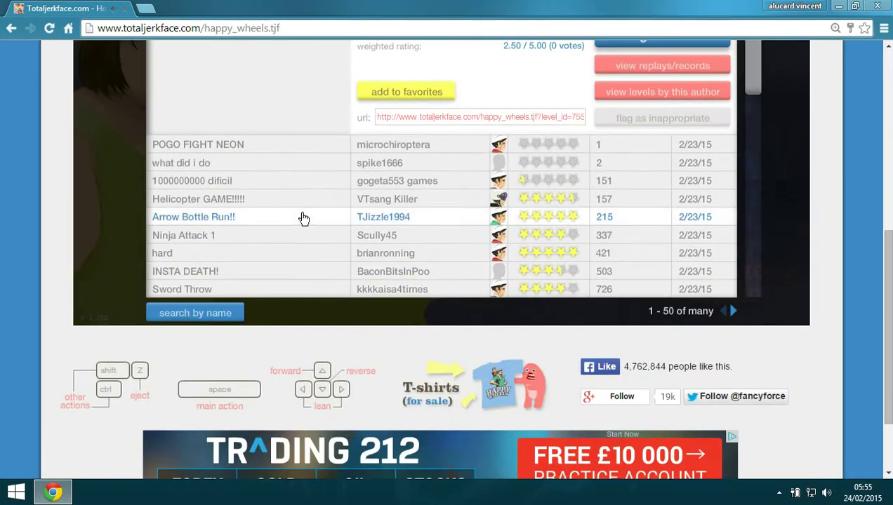
{"action": "scroll", "coordinate": [303, 219], "scroll_direction": "up", "scroll_amount": 3}
{"action": "scroll", "coordinate": [258, 238], "scroll_direction": "up", "scroll_amount": 2}
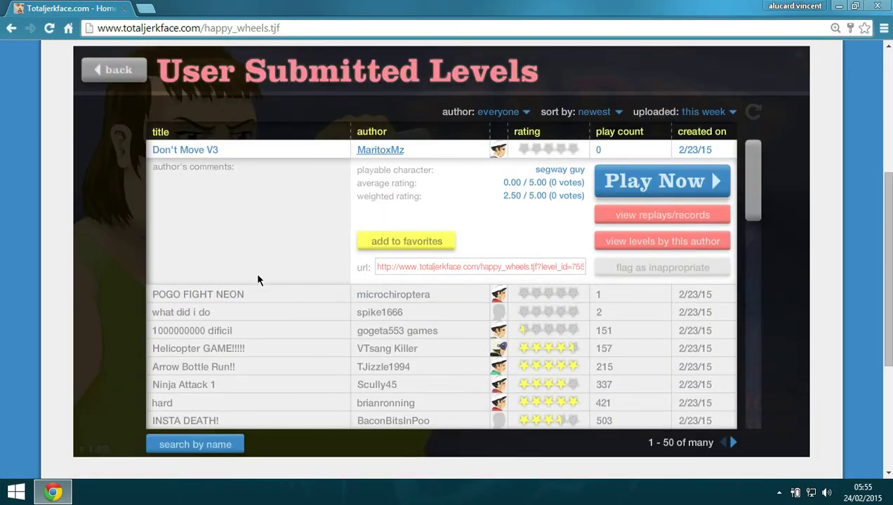
- Start 'what did i do' playing as the helmeted character
{"action": "left_click", "coordinate": [241, 313]}
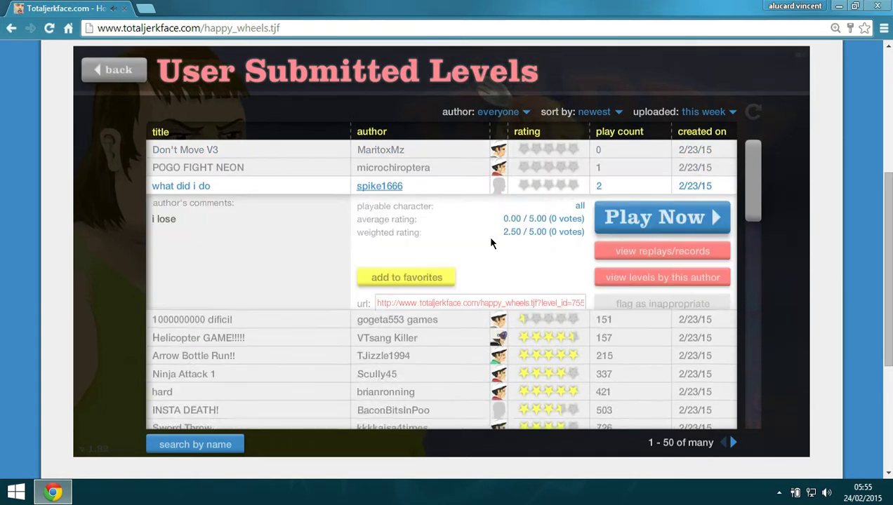
{"action": "left_click", "coordinate": [627, 216]}
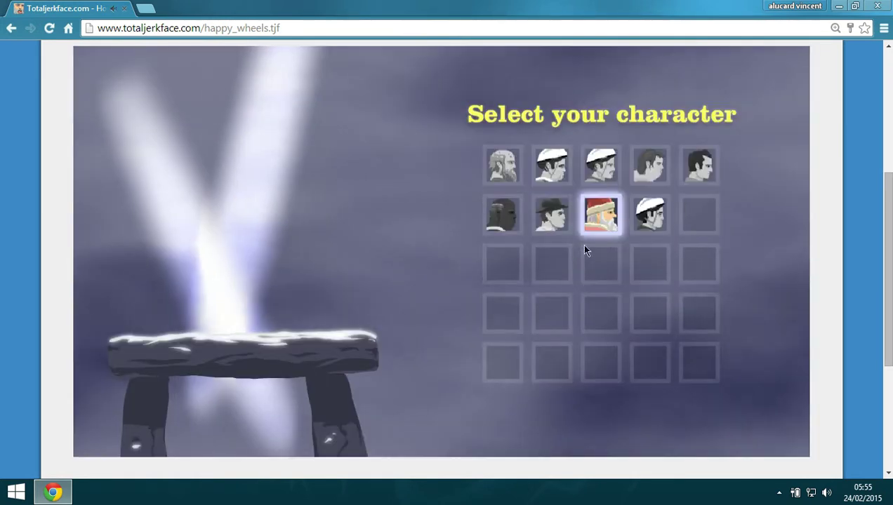
{"action": "left_click", "coordinate": [503, 264]}
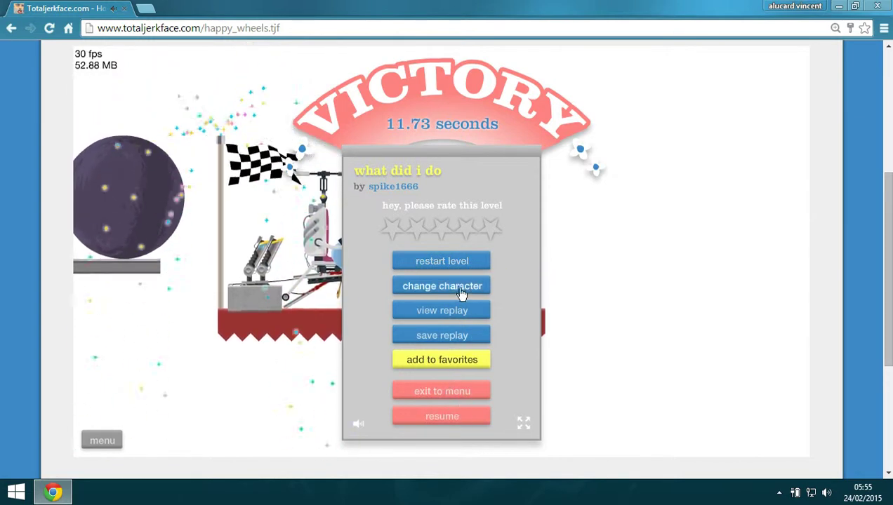
- Replay as the suited businessman, then pause and quit to the level list
{"action": "left_click", "coordinate": [442, 286]}
{"action": "left_click", "coordinate": [503, 215]}
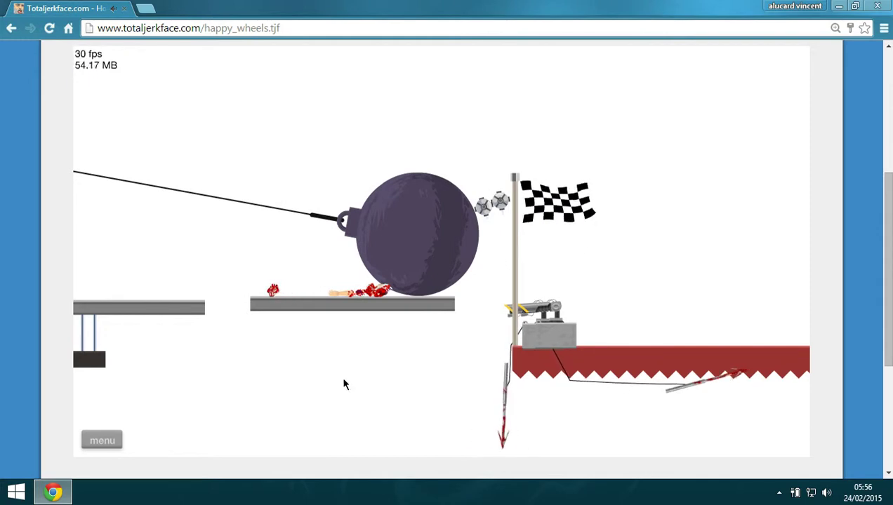
{"action": "left_click", "coordinate": [102, 441]}
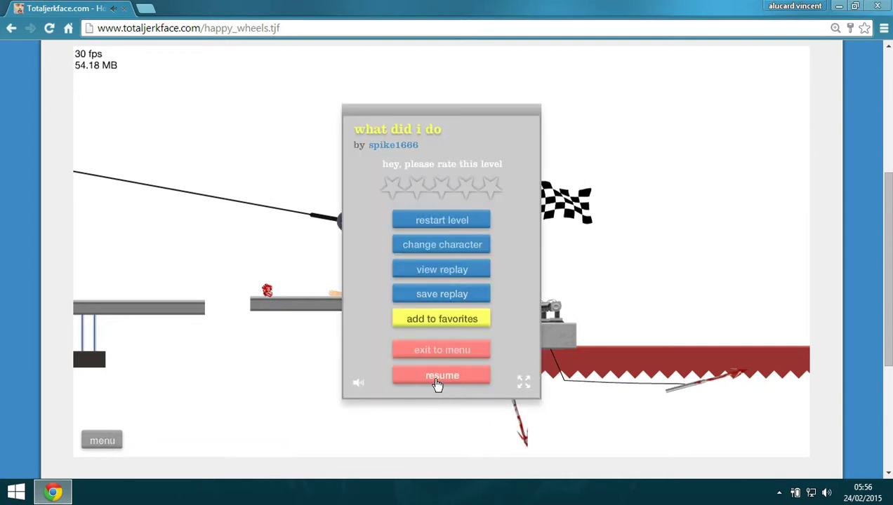
{"action": "left_click", "coordinate": [431, 354]}
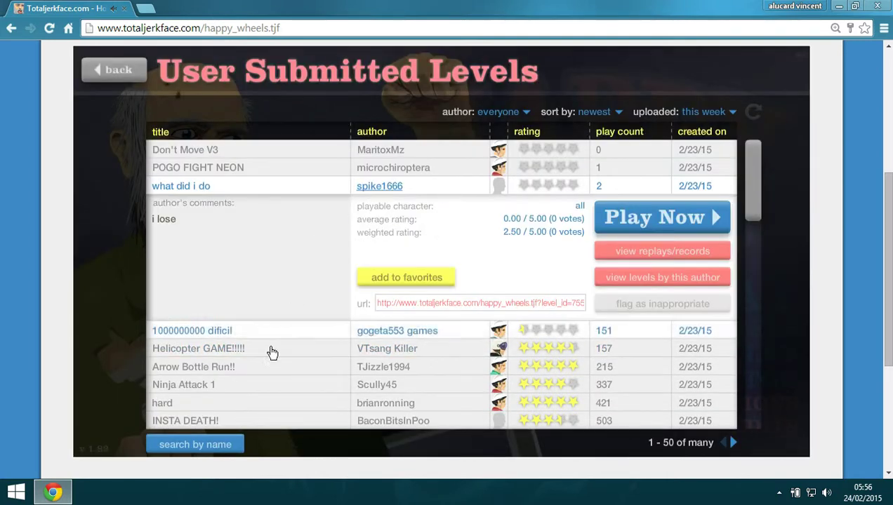
{"action": "left_click", "coordinate": [223, 190]}
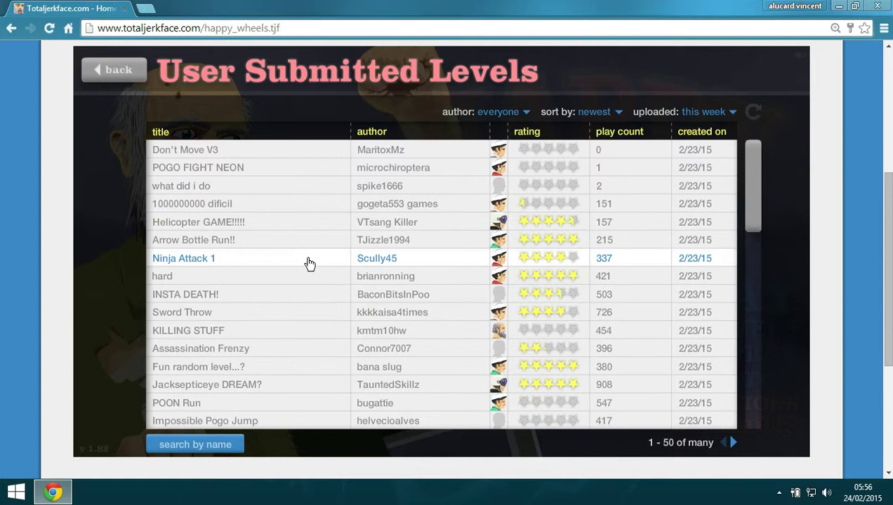
{"action": "left_click", "coordinate": [214, 276]}
{"action": "left_click", "coordinate": [667, 307]}
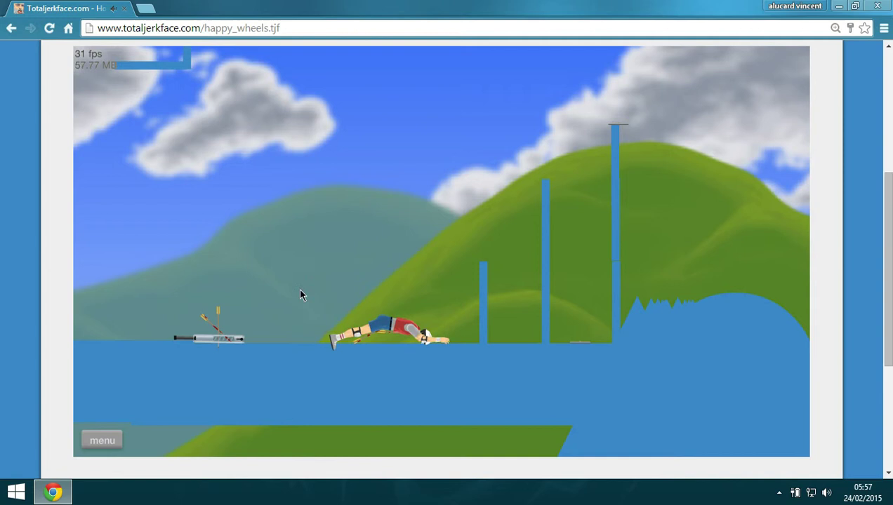
{"action": "left_click", "coordinate": [88, 447]}
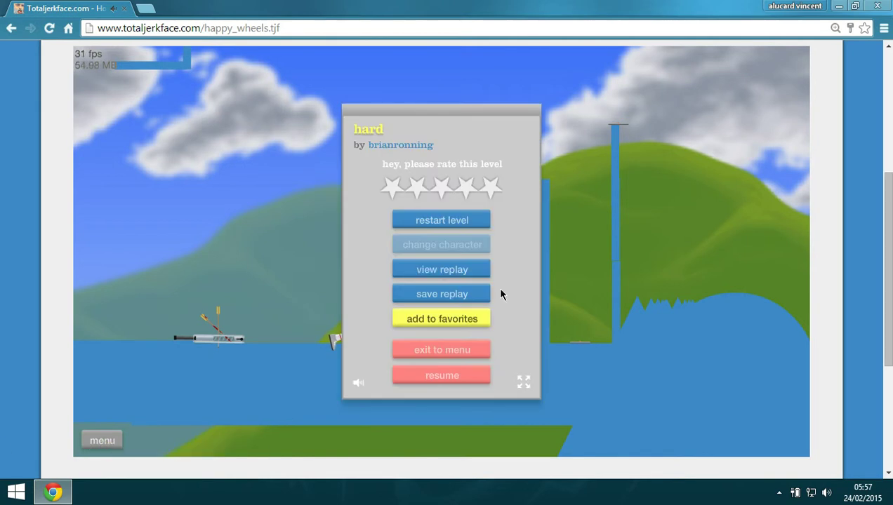
- Quit 'hard', collapse its row, and expand Clarenced4's SOCCER BALL THROW!!! details
{"action": "left_click", "coordinate": [462, 351]}
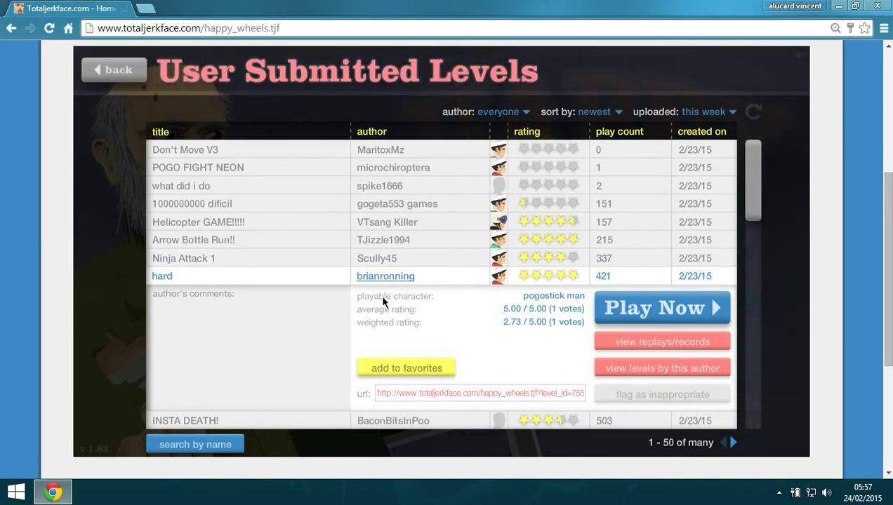
{"action": "scroll", "coordinate": [482, 280], "scroll_direction": "down", "scroll_amount": 5}
{"action": "scroll", "coordinate": [724, 202], "scroll_direction": "up", "scroll_amount": 1}
{"action": "scroll", "coordinate": [627, 186], "scroll_direction": "up", "scroll_amount": 1}
{"action": "scroll", "coordinate": [627, 186], "scroll_direction": "up", "scroll_amount": 2}
{"action": "scroll", "coordinate": [725, 268], "scroll_direction": "up", "scroll_amount": 2}
{"action": "scroll", "coordinate": [702, 245], "scroll_direction": "down", "scroll_amount": 1}
{"action": "scroll", "coordinate": [630, 242], "scroll_direction": "down", "scroll_amount": 1}
{"action": "left_click", "coordinate": [272, 95]}
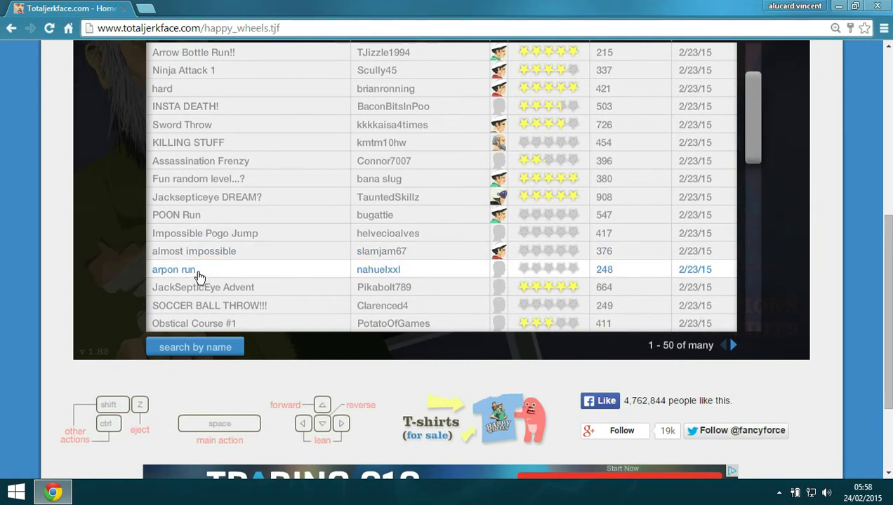
{"action": "scroll", "coordinate": [55, 245], "scroll_direction": "up", "scroll_amount": 2}
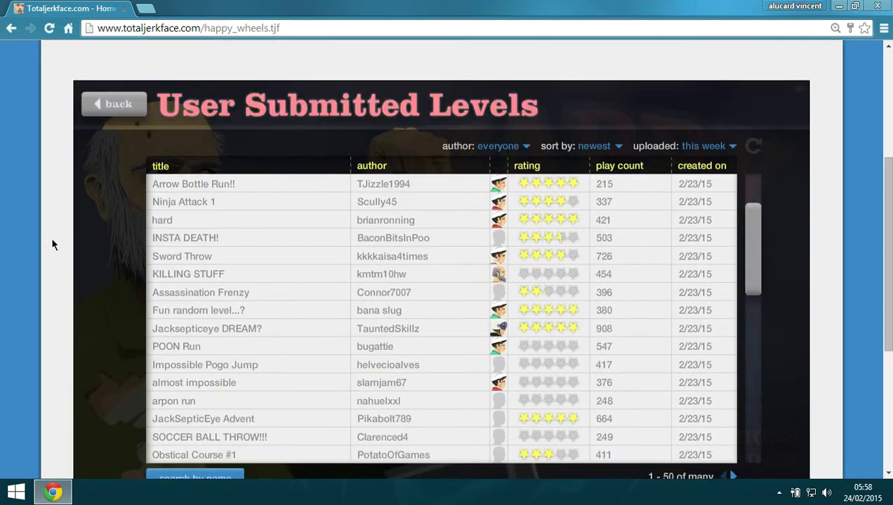
{"action": "scroll", "coordinate": [55, 245], "scroll_direction": "down", "scroll_amount": 1}
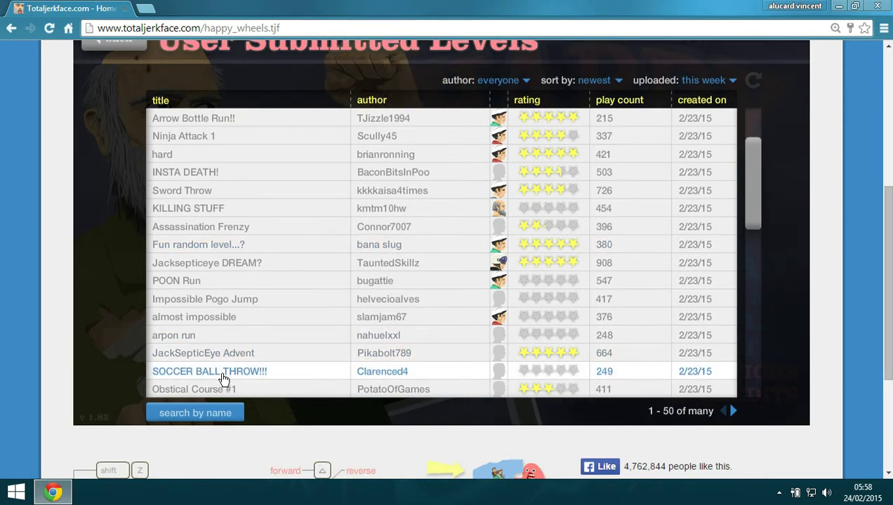
{"action": "left_click", "coordinate": [210, 372]}
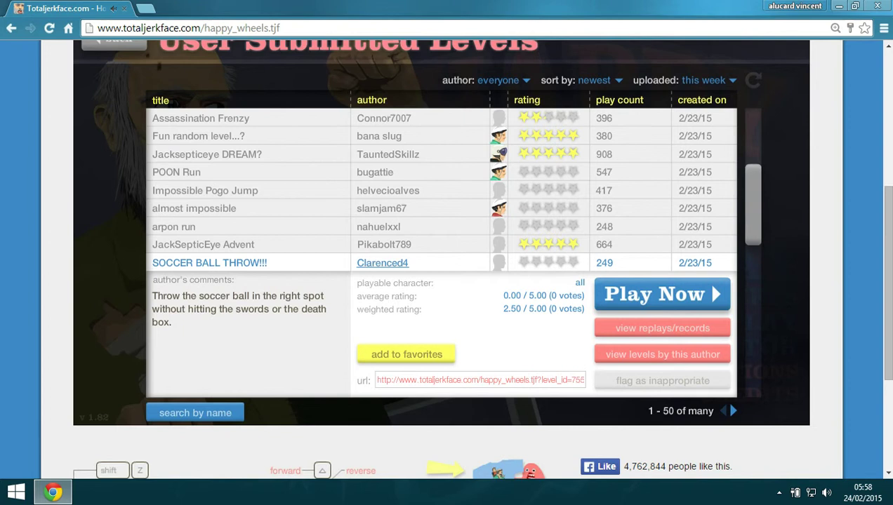
- Start SOCCER BALL THROW!!! as the explorer in the mine cart
{"action": "left_click", "coordinate": [662, 294]}
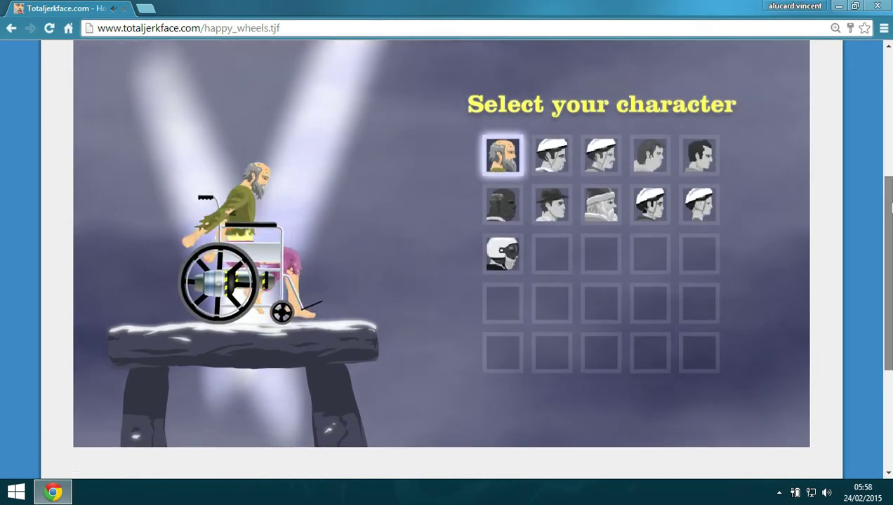
{"action": "scroll", "coordinate": [399, 103], "scroll_direction": "up", "scroll_amount": 1}
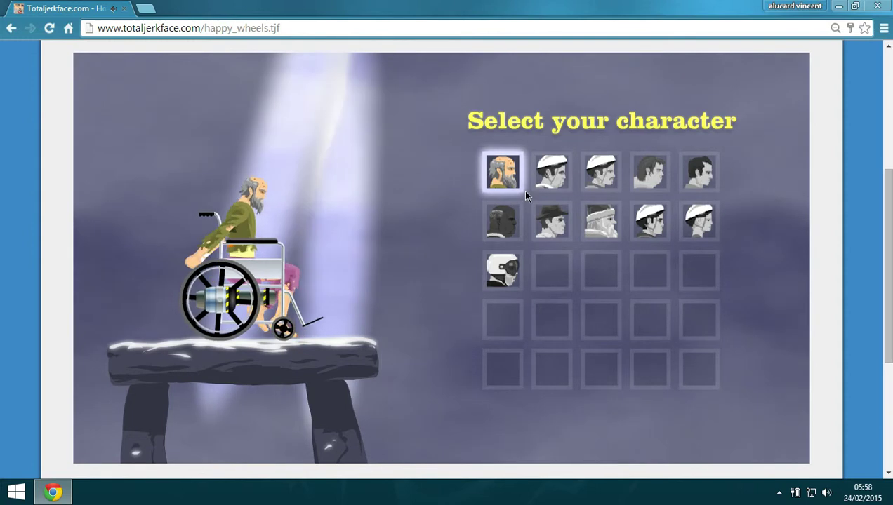
{"action": "left_click", "coordinate": [494, 210]}
{"action": "left_click", "coordinate": [502, 172]}
{"action": "left_click", "coordinate": [552, 223]}
{"action": "left_click", "coordinate": [503, 221]}
{"action": "left_click", "coordinate": [552, 223]}
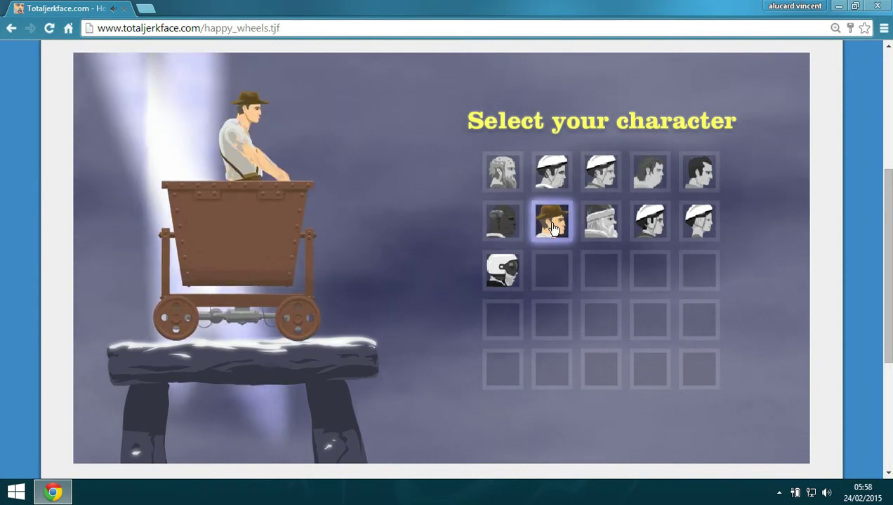
{"action": "left_click", "coordinate": [553, 226]}
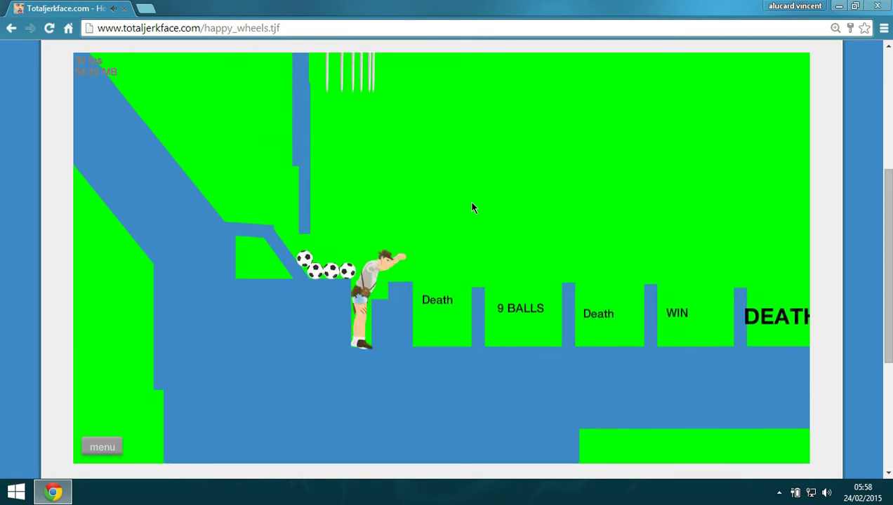
- Try throwing soccer balls with the explorer using Left and Space
{"action": "key", "text": "Left"}
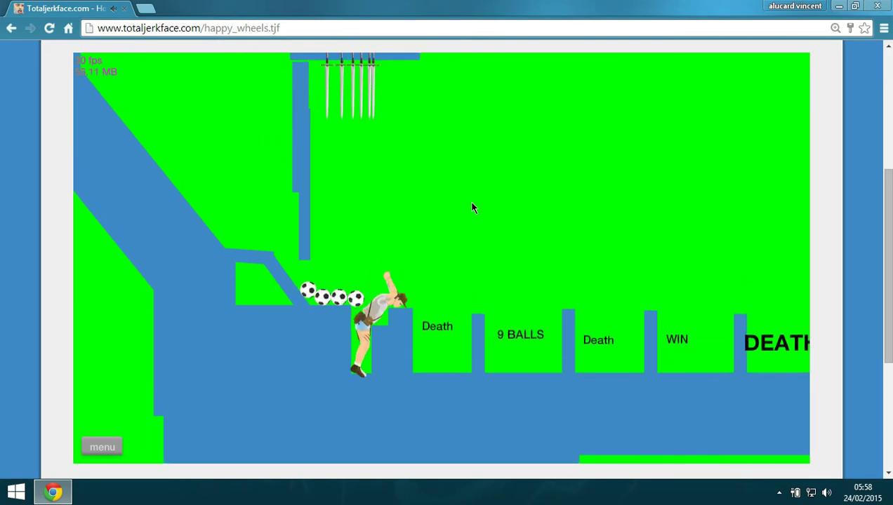
{"action": "key", "text": "space"}
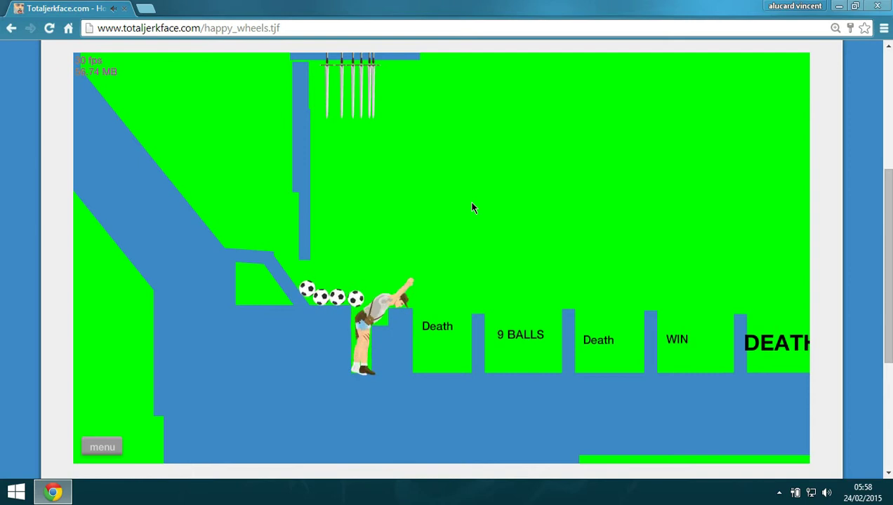
{"action": "key", "text": "Left"}
{"action": "key", "text": "space"}
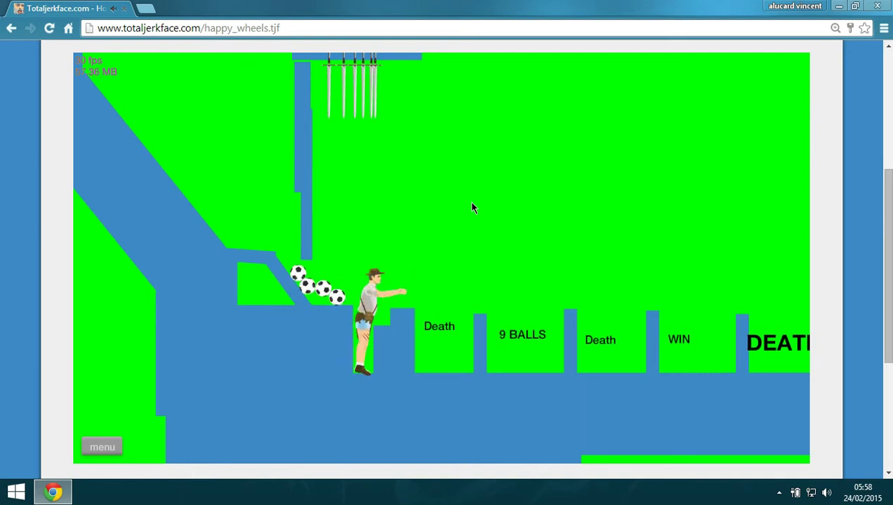
{"action": "key", "text": "Left"}
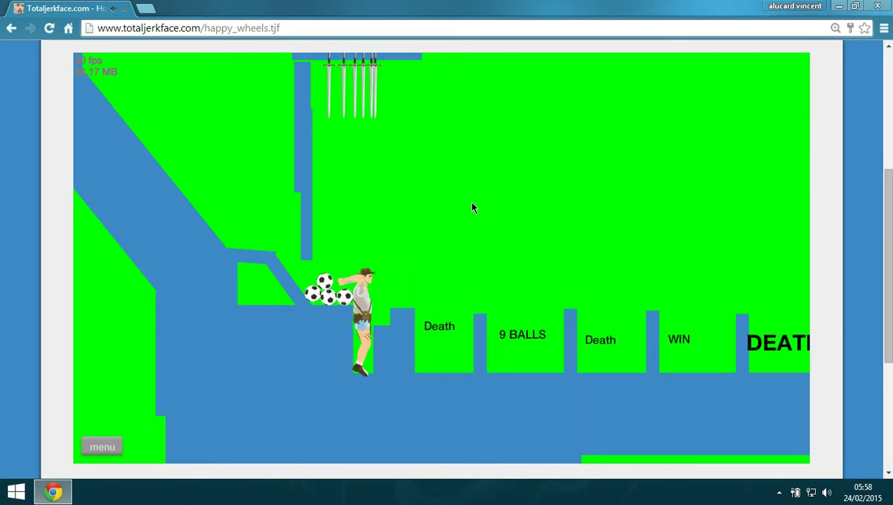
{"action": "key", "text": "space"}
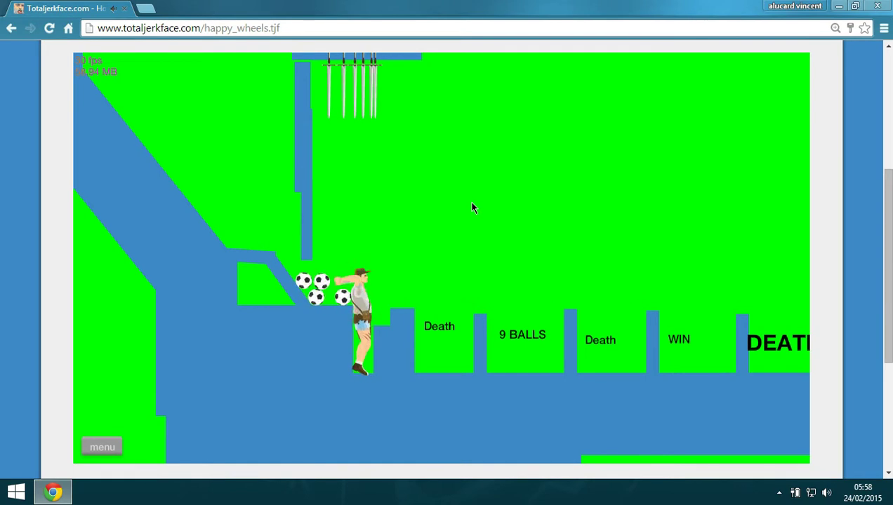
{"action": "key", "text": "space"}
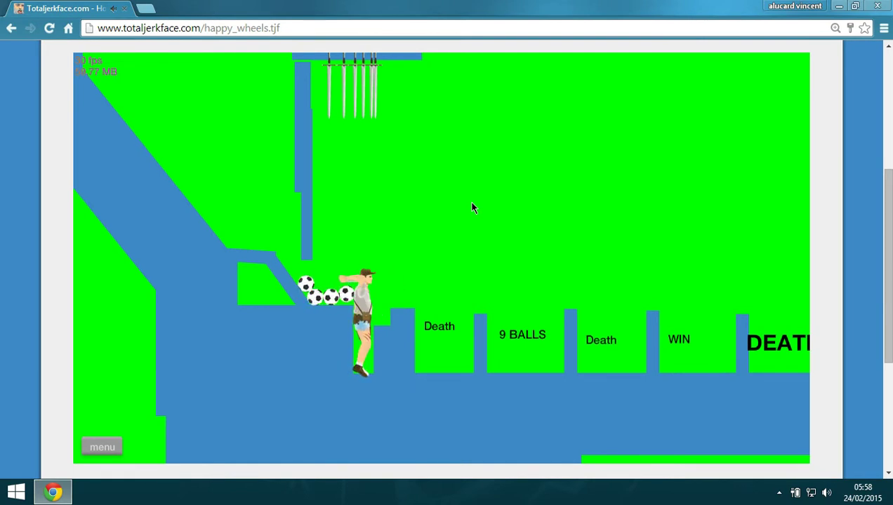
{"action": "key", "text": "space"}
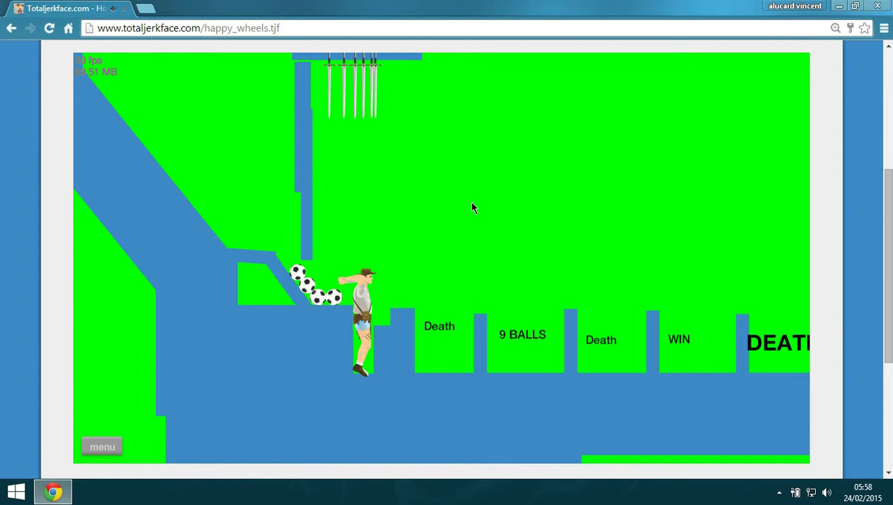
{"action": "key", "text": "space"}
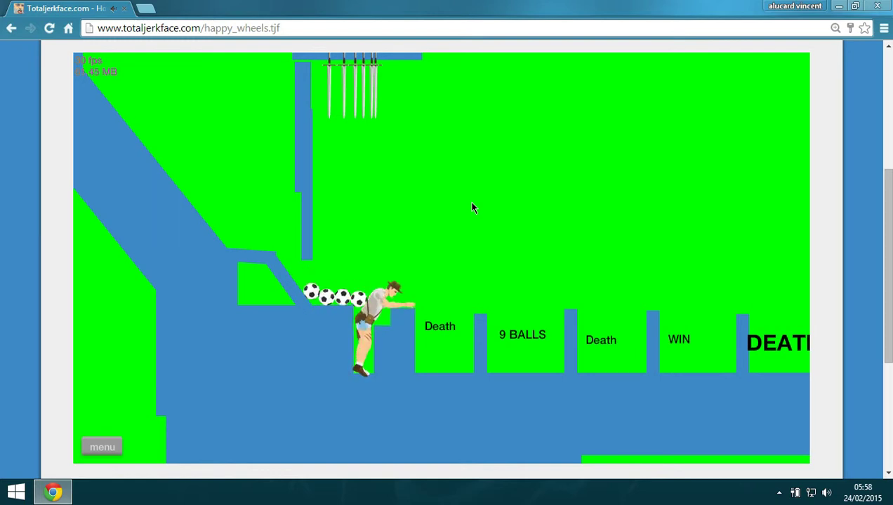
- Quit the level and expand slamjam67's 'almost impossible' details
{"action": "left_click", "coordinate": [104, 448]}
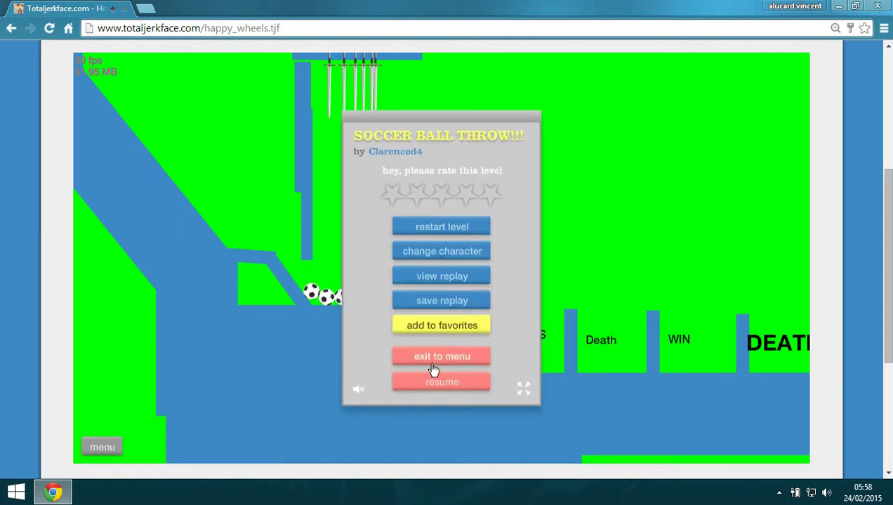
{"action": "left_click", "coordinate": [434, 359]}
{"action": "left_click", "coordinate": [195, 425]}
{"action": "scroll", "coordinate": [724, 436], "scroll_direction": "down", "scroll_amount": 5}
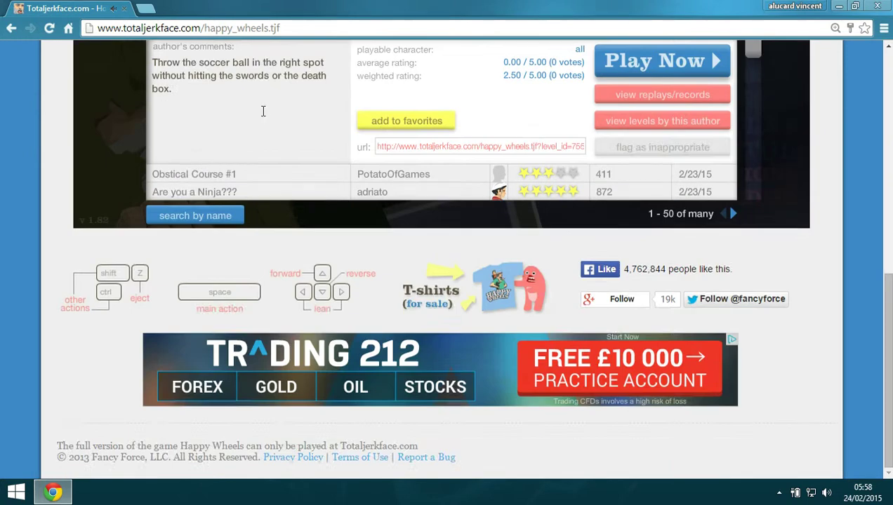
{"action": "scroll", "coordinate": [263, 111], "scroll_direction": "up", "scroll_amount": 5}
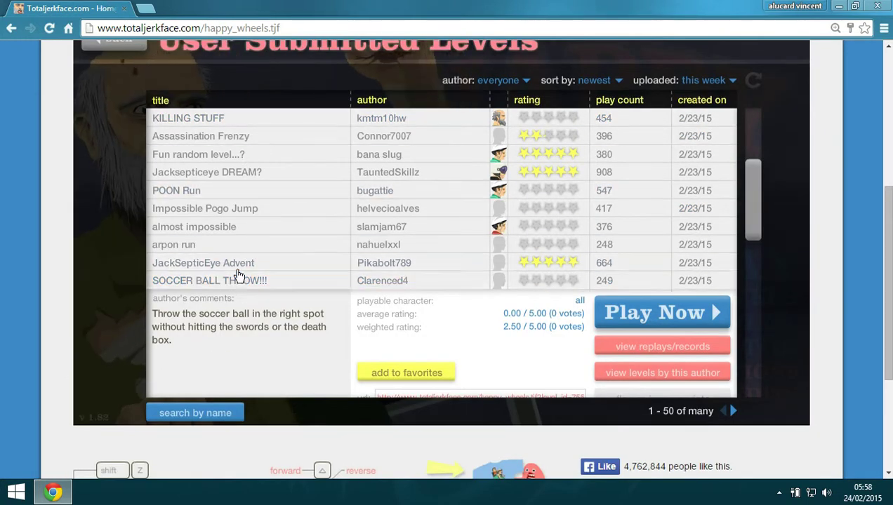
{"action": "left_click", "coordinate": [232, 239]}
{"action": "left_click", "coordinate": [194, 227]}
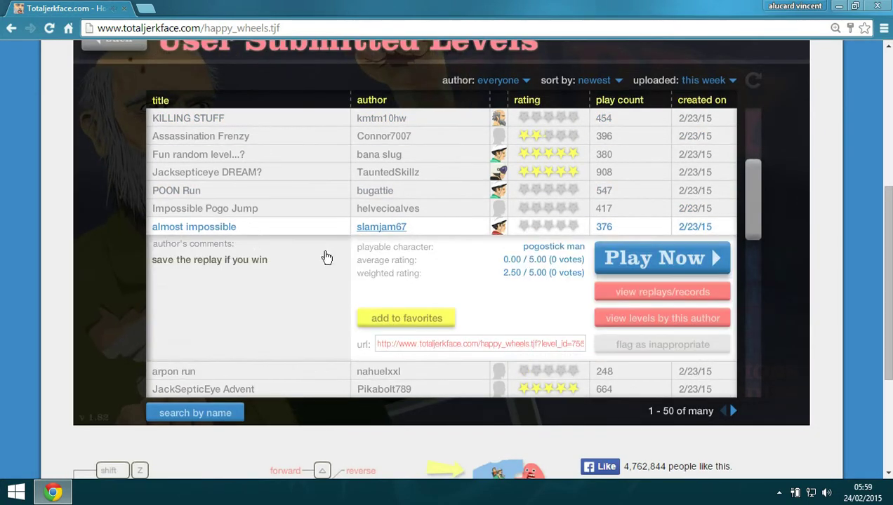
- Start 'almost impossible' on the pogostick, then restart it partway through
{"action": "left_click", "coordinate": [661, 260]}
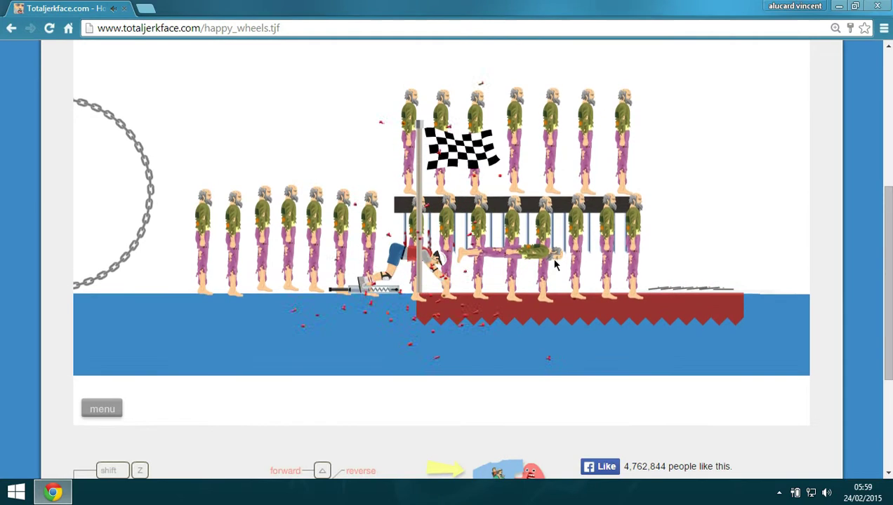
{"action": "left_click", "coordinate": [102, 409]}
{"action": "left_click", "coordinate": [458, 191]}
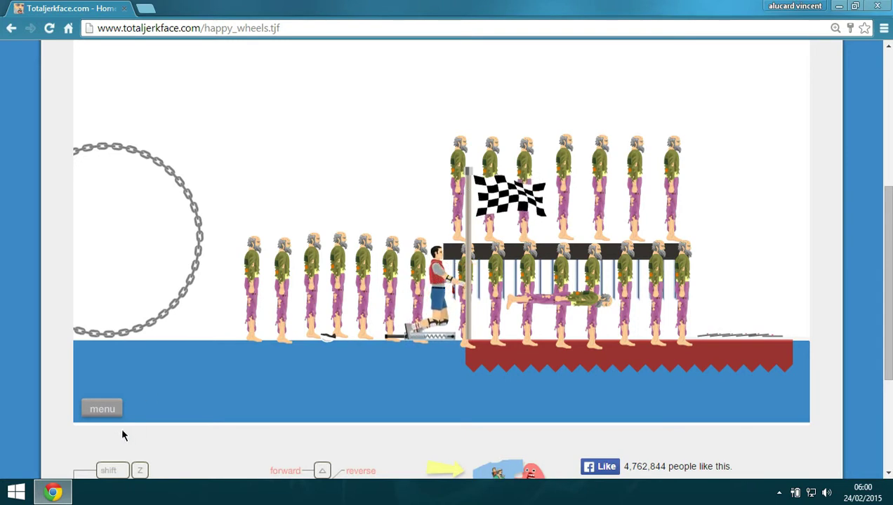
- Quit the almost impossible level to the level list and collapse its details
{"action": "left_click", "coordinate": [105, 410]}
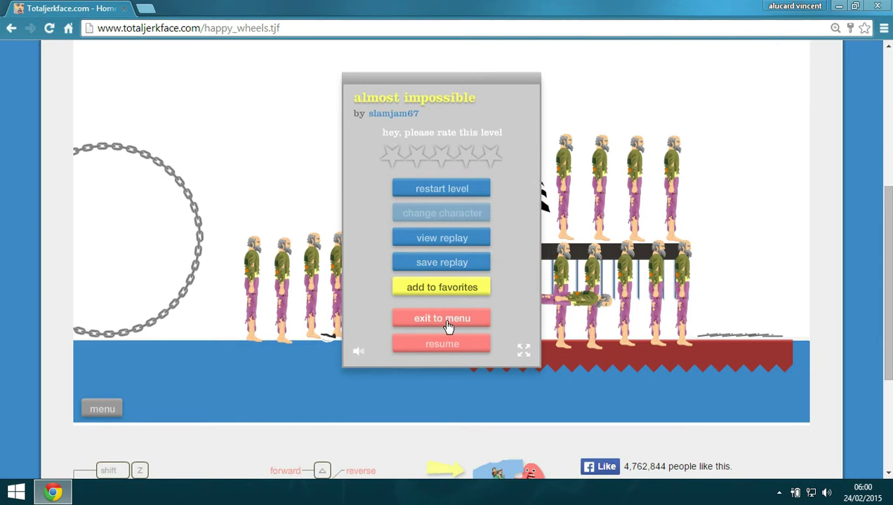
{"action": "left_click", "coordinate": [442, 318]}
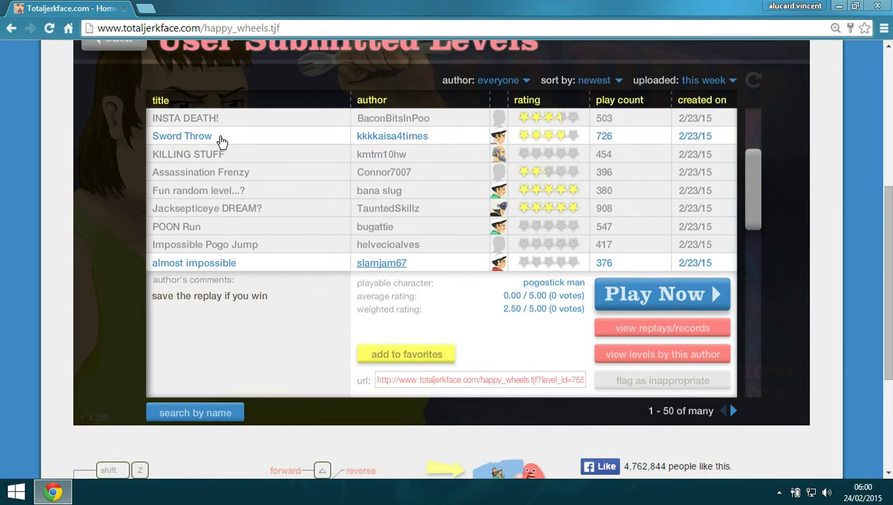
{"action": "scroll", "coordinate": [273, 234], "scroll_direction": "down", "scroll_amount": 4}
{"action": "scroll", "coordinate": [273, 233], "scroll_direction": "up", "scroll_amount": 4}
{"action": "scroll", "coordinate": [273, 234], "scroll_direction": "down", "scroll_amount": 4}
{"action": "scroll", "coordinate": [273, 230], "scroll_direction": "up", "scroll_amount": 4}
{"action": "scroll", "coordinate": [778, 193], "scroll_direction": "up", "scroll_amount": 1}
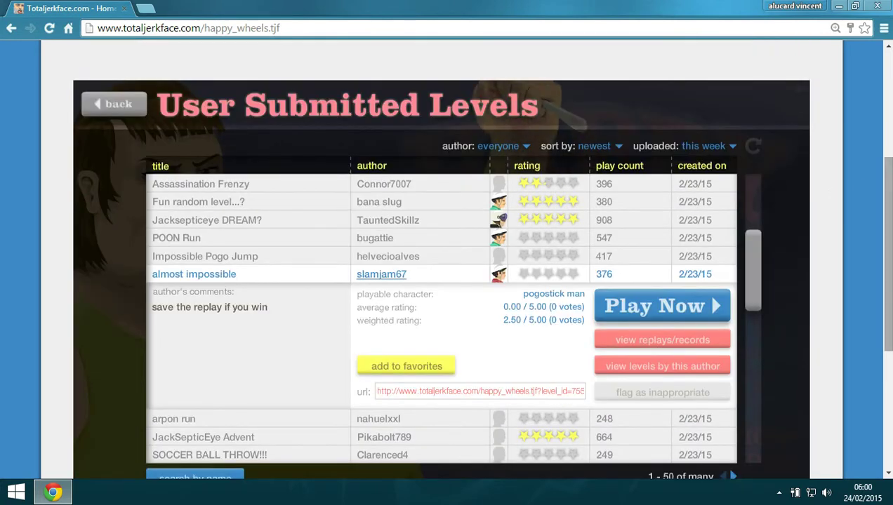
{"action": "scroll", "coordinate": [449, 253], "scroll_direction": "down", "scroll_amount": 1}
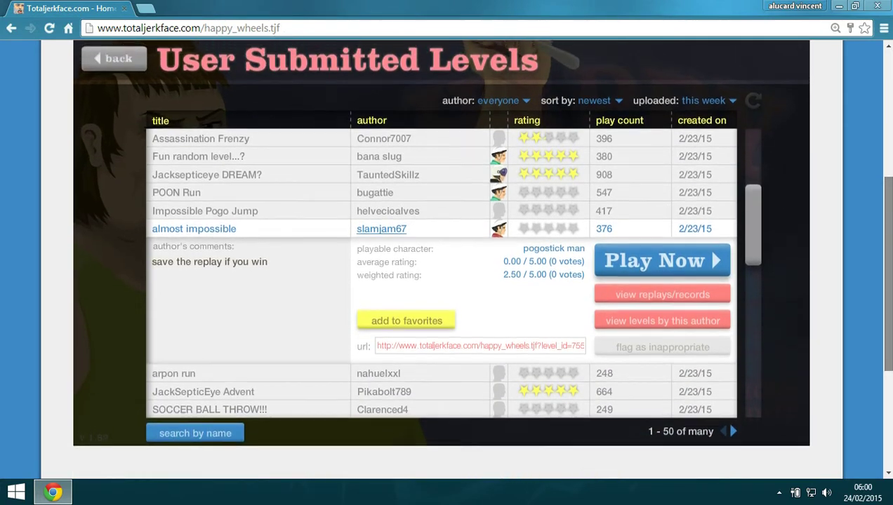
{"action": "scroll", "coordinate": [496, 240], "scroll_direction": "down", "scroll_amount": 3}
{"action": "scroll", "coordinate": [534, 210], "scroll_direction": "down", "scroll_amount": 3}
{"action": "scroll", "coordinate": [725, 202], "scroll_direction": "up", "scroll_amount": 5}
{"action": "scroll", "coordinate": [791, 203], "scroll_direction": "down", "scroll_amount": 1}
{"action": "scroll", "coordinate": [841, 194], "scroll_direction": "down", "scroll_amount": 3}
{"action": "scroll", "coordinate": [763, 178], "scroll_direction": "down", "scroll_amount": 2}
{"action": "scroll", "coordinate": [821, 159], "scroll_direction": "up", "scroll_amount": 6}
{"action": "scroll", "coordinate": [841, 163], "scroll_direction": "down", "scroll_amount": 4}
{"action": "scroll", "coordinate": [841, 164], "scroll_direction": "up", "scroll_amount": 1}
{"action": "scroll", "coordinate": [841, 163], "scroll_direction": "up", "scroll_amount": 1}
{"action": "scroll", "coordinate": [890, 155], "scroll_direction": "up", "scroll_amount": 1}
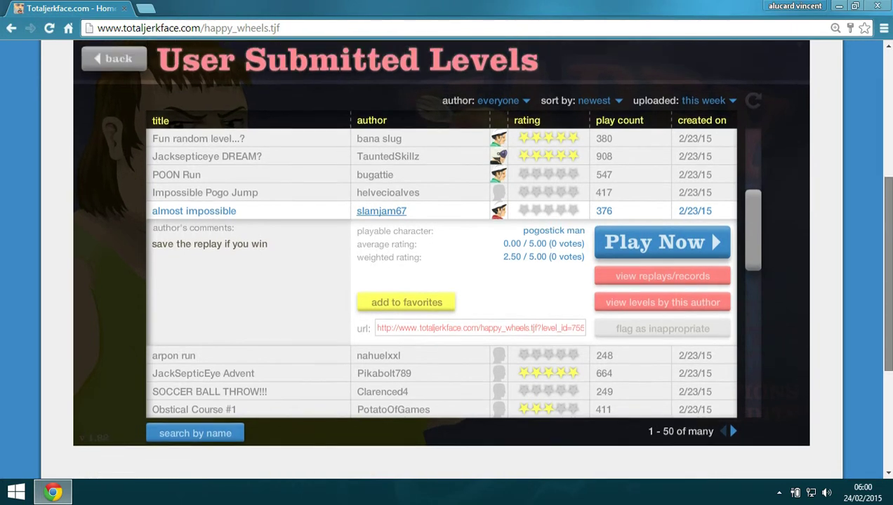
{"action": "scroll", "coordinate": [889, 155], "scroll_direction": "up", "scroll_amount": 1}
{"action": "scroll", "coordinate": [612, 231], "scroll_direction": "down", "scroll_amount": 1}
{"action": "scroll", "coordinate": [847, 213], "scroll_direction": "up", "scroll_amount": 1}
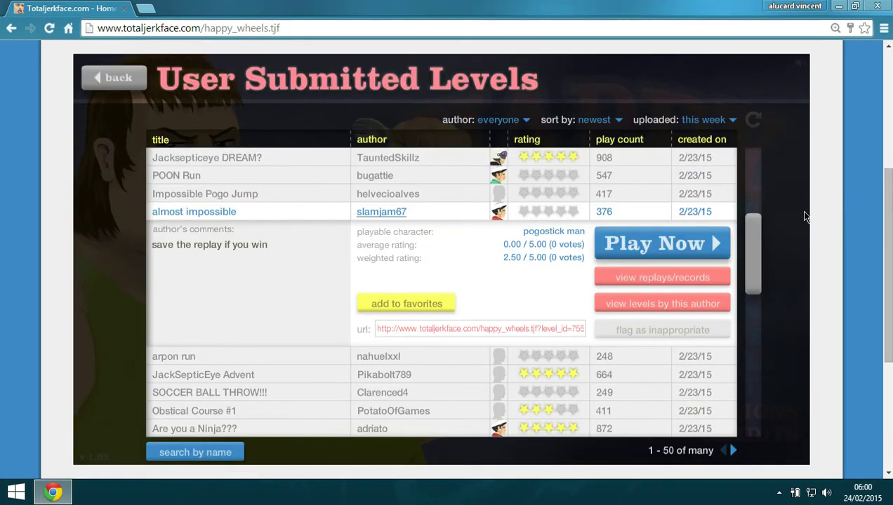
{"action": "scroll", "coordinate": [882, 193], "scroll_direction": "down", "scroll_amount": 1}
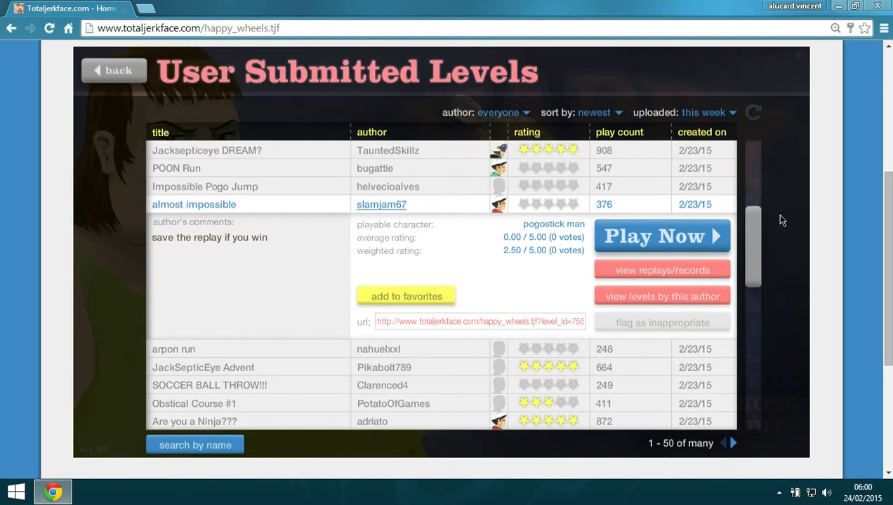
{"action": "mouse_move", "coordinate": [754, 240]}
{"action": "left_mouse_down"}
{"action": "mouse_move", "coordinate": [764, 267]}
{"action": "mouse_move", "coordinate": [755, 238]}
{"action": "left_mouse_up"}
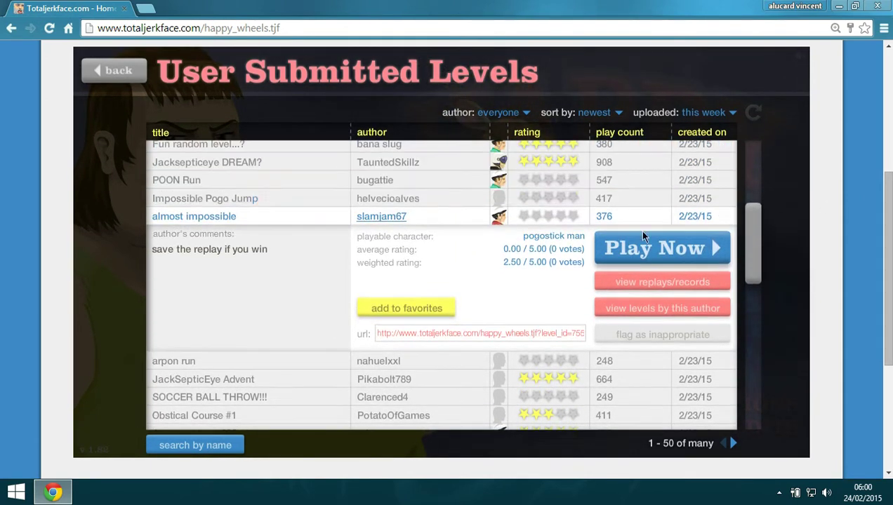
{"action": "left_click", "coordinate": [284, 217]}
{"action": "scroll", "coordinate": [421, 281], "scroll_direction": "down", "scroll_amount": 2}
{"action": "scroll", "coordinate": [421, 281], "scroll_direction": "up", "scroll_amount": 2}
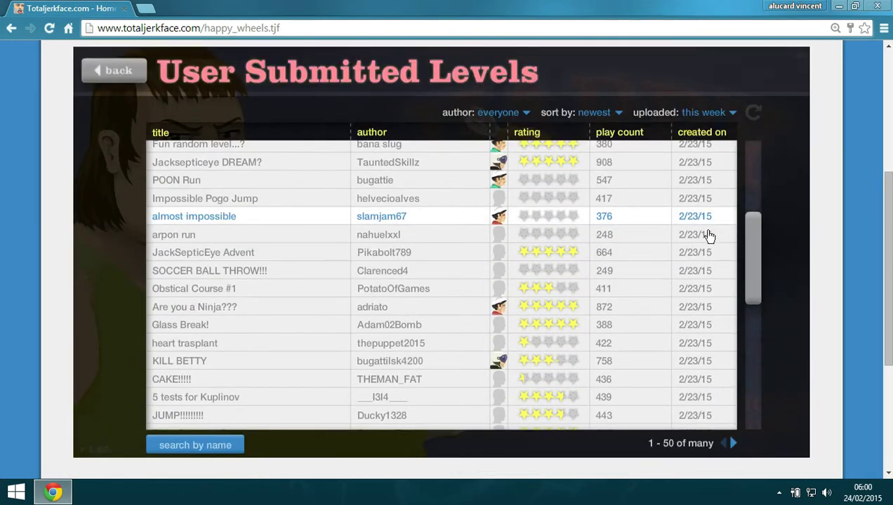
{"action": "left_click_drag", "start_coordinate": [756, 263], "coordinate": [749, 347]}
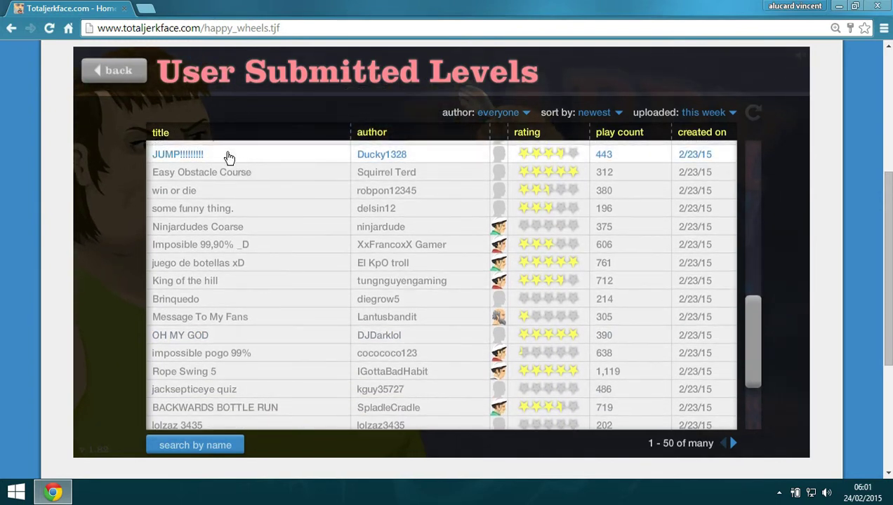
- Launch the JUMP!!!!!!!!! level and start it as the mine-cart explorer
{"action": "left_click", "coordinate": [229, 158]}
{"action": "left_click", "coordinate": [640, 188]}
{"action": "left_click", "coordinate": [502, 169]}
{"action": "left_click", "coordinate": [502, 214]}
{"action": "left_click", "coordinate": [551, 214]}
{"action": "double_click", "coordinate": [551, 214]}
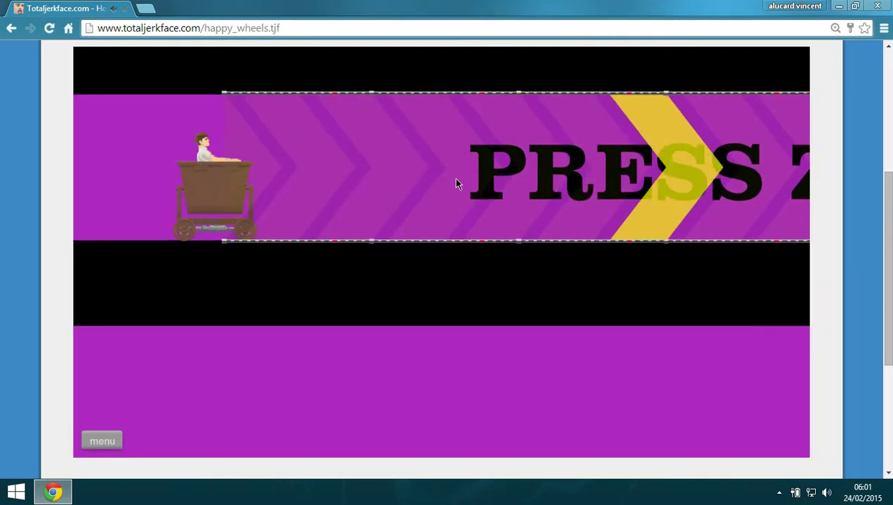
- Drive the mine cart through the corridor, across the gap and off the ledge to the finish
{"action": "key", "text": "Up"}
{"action": "key", "text": "z"}
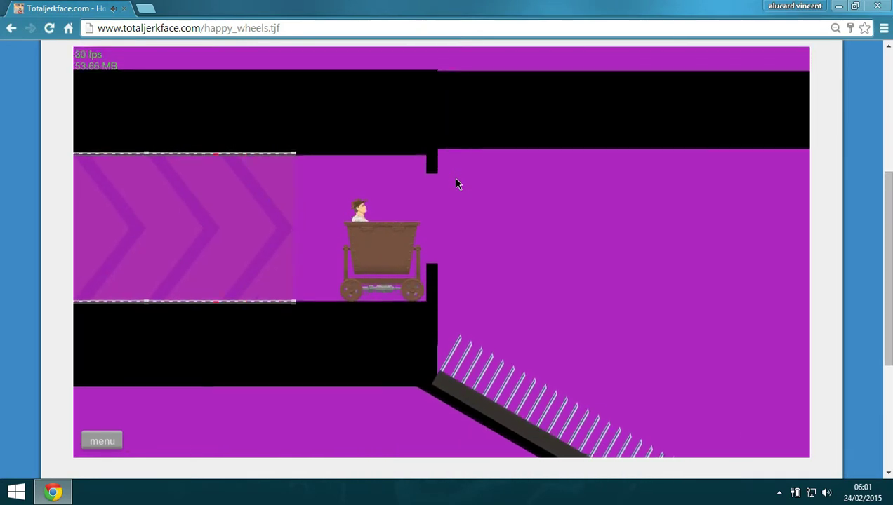
{"action": "key", "text": "Left"}
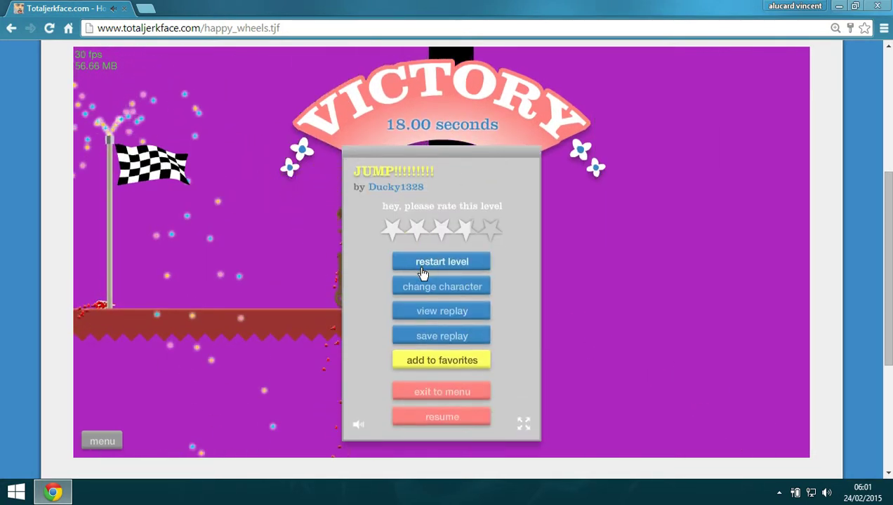
- Exit JUMP to the list, collapse it, and launch the jacksepticeye quiz level
{"action": "left_click", "coordinate": [453, 396]}
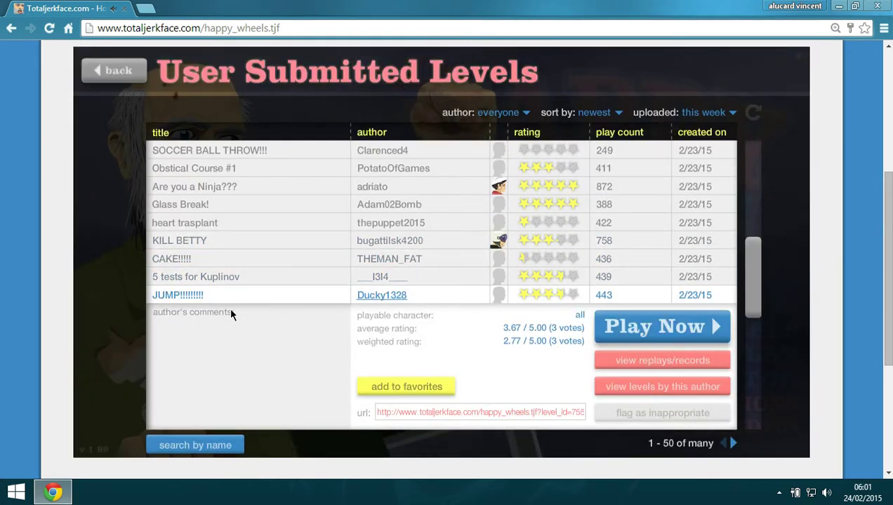
{"action": "left_click", "coordinate": [289, 294]}
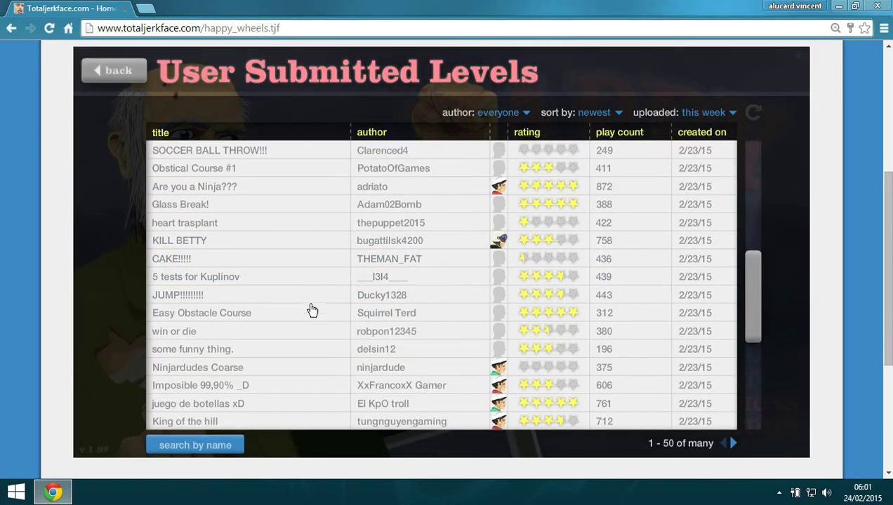
{"action": "scroll", "coordinate": [313, 310], "scroll_direction": "down", "scroll_amount": 5}
{"action": "scroll", "coordinate": [354, 280], "scroll_direction": "up", "scroll_amount": 3}
{"action": "scroll", "coordinate": [559, 291], "scroll_direction": "up", "scroll_amount": 3}
{"action": "scroll", "coordinate": [601, 295], "scroll_direction": "down", "scroll_amount": 3}
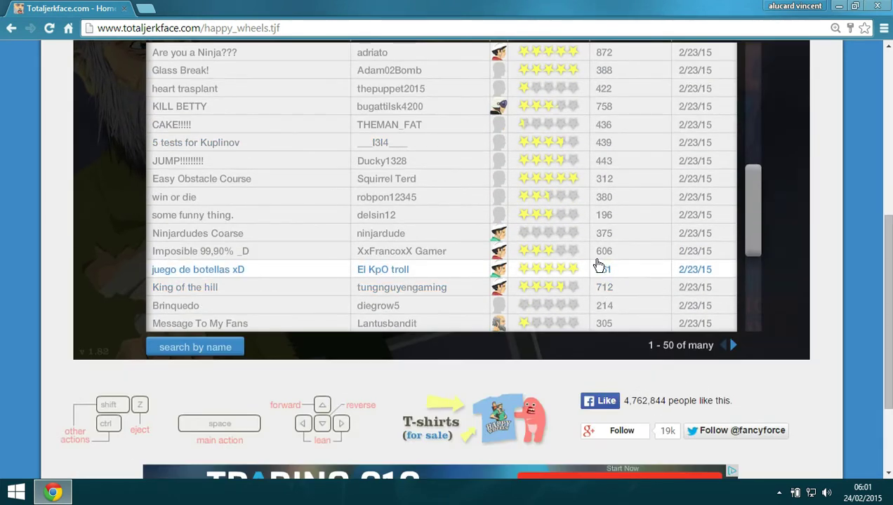
{"action": "scroll", "coordinate": [599, 265], "scroll_direction": "down", "scroll_amount": 3}
{"action": "scroll", "coordinate": [724, 267], "scroll_direction": "down", "scroll_amount": 3}
{"action": "scroll", "coordinate": [791, 194], "scroll_direction": "up", "scroll_amount": 3}
{"action": "scroll", "coordinate": [791, 194], "scroll_direction": "up", "scroll_amount": 3}
{"action": "scroll", "coordinate": [791, 209], "scroll_direction": "up", "scroll_amount": 2}
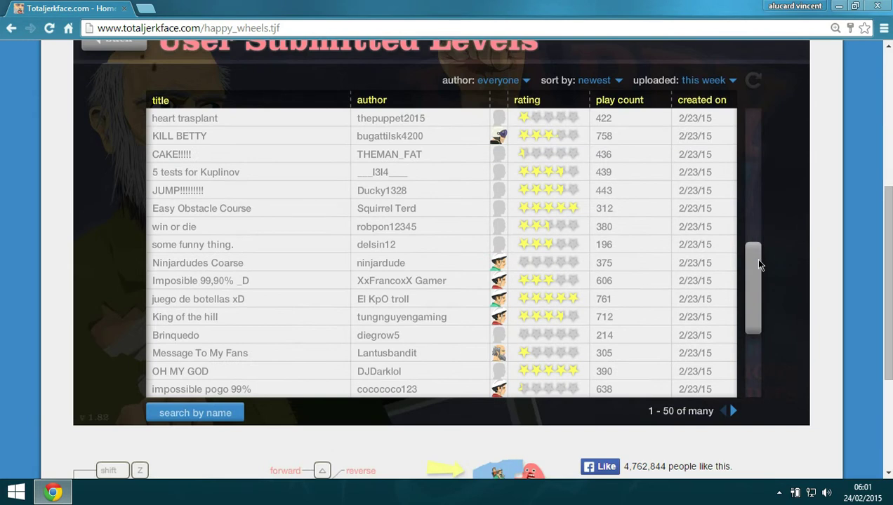
{"action": "left_click_drag", "start_coordinate": [759, 263], "coordinate": [758, 300]}
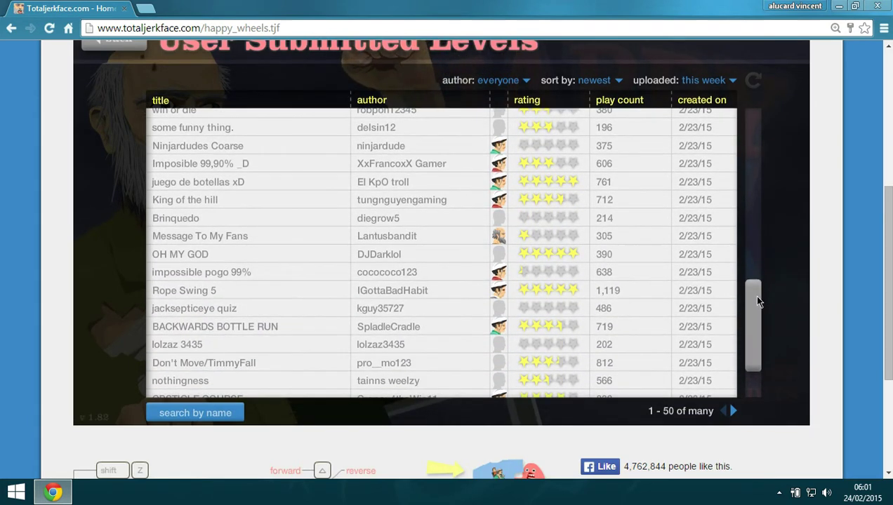
{"action": "left_click", "coordinate": [225, 308]}
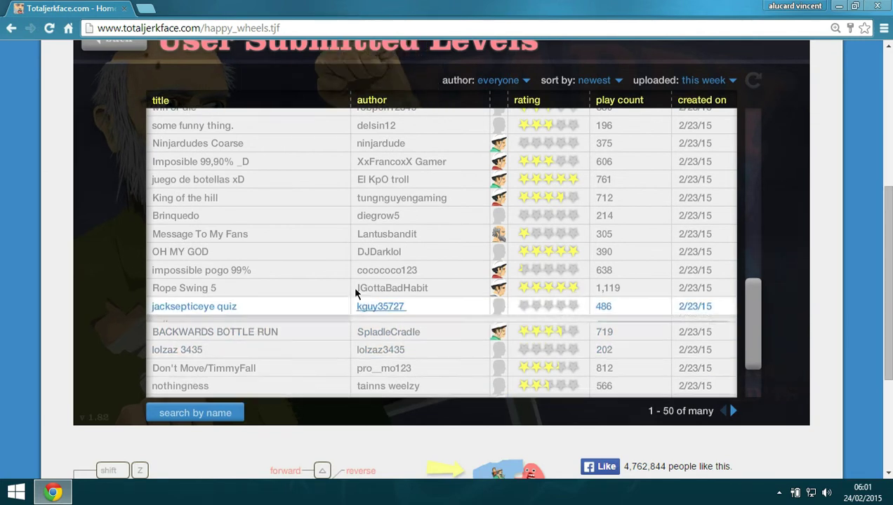
{"action": "left_click", "coordinate": [677, 290]}
{"action": "left_click", "coordinate": [551, 184]}
- Start the quiz as the mine-cart explorer and drive it onto the real-name answer
{"action": "double_click", "coordinate": [551, 184]}
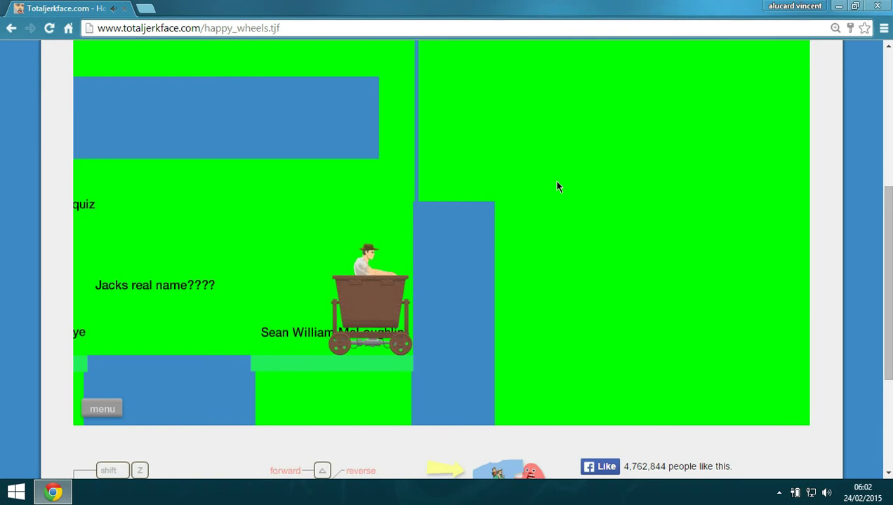
{"action": "key", "text": "Left"}
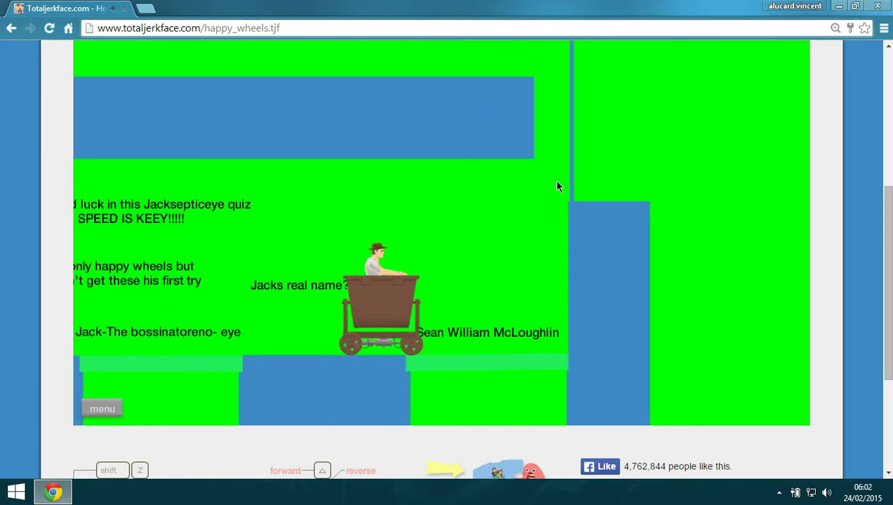
{"action": "key", "text": "Right"}
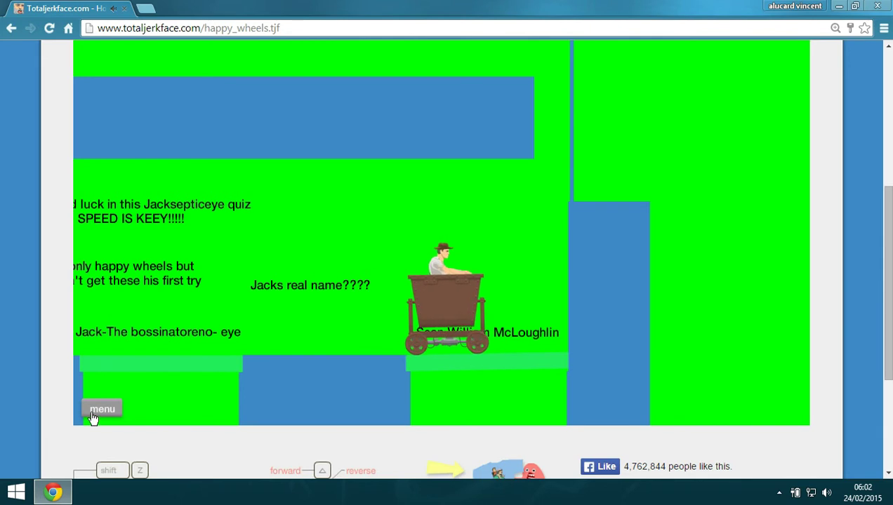
- Restart the quiz with the cycling dad as the character
{"action": "left_click", "coordinate": [98, 411]}
{"action": "left_click", "coordinate": [463, 217]}
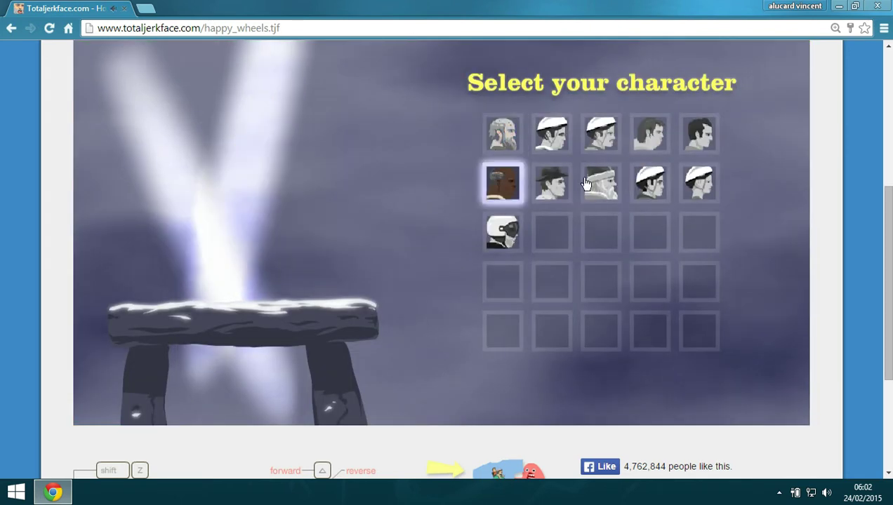
{"action": "left_click", "coordinate": [697, 184]}
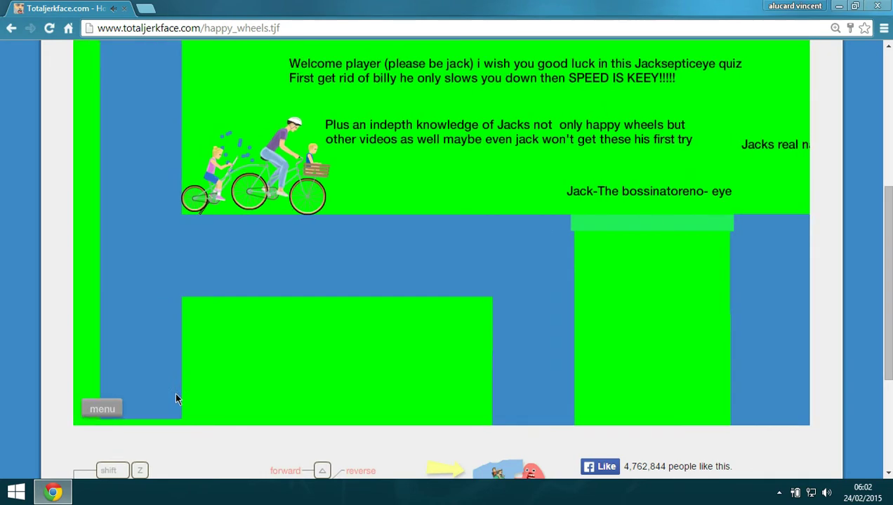
- Switch characters again, restarting the quiz as the Segway rider
{"action": "left_click", "coordinate": [103, 409]}
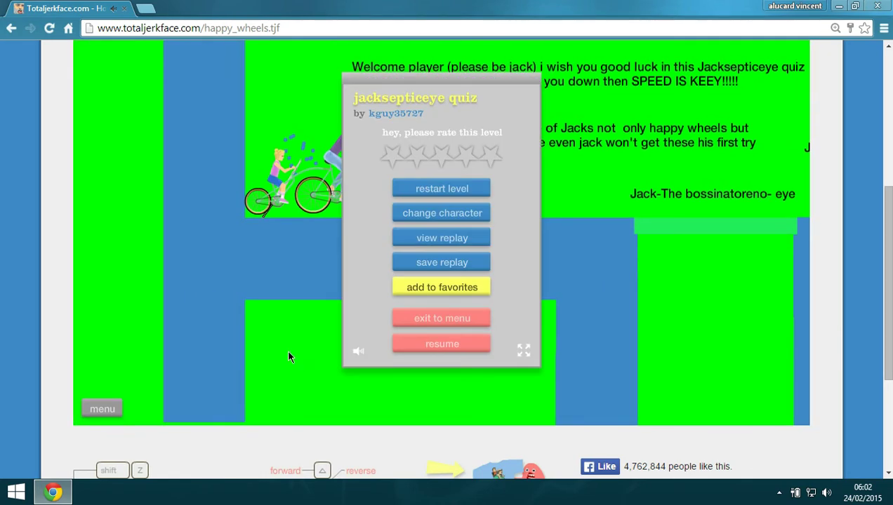
{"action": "left_click", "coordinate": [413, 216]}
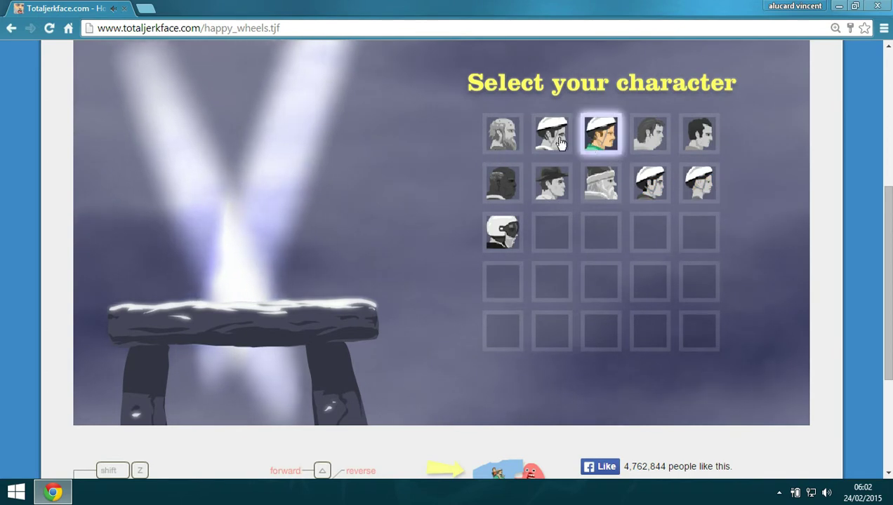
{"action": "left_click", "coordinate": [556, 141]}
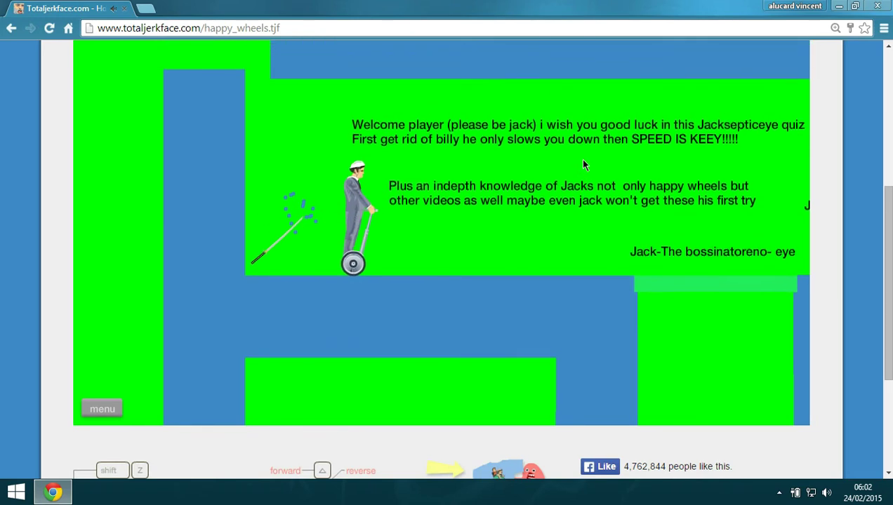
- Ride the Segway to the real-name answer and jump at the wall
{"action": "key", "text": "Up"}
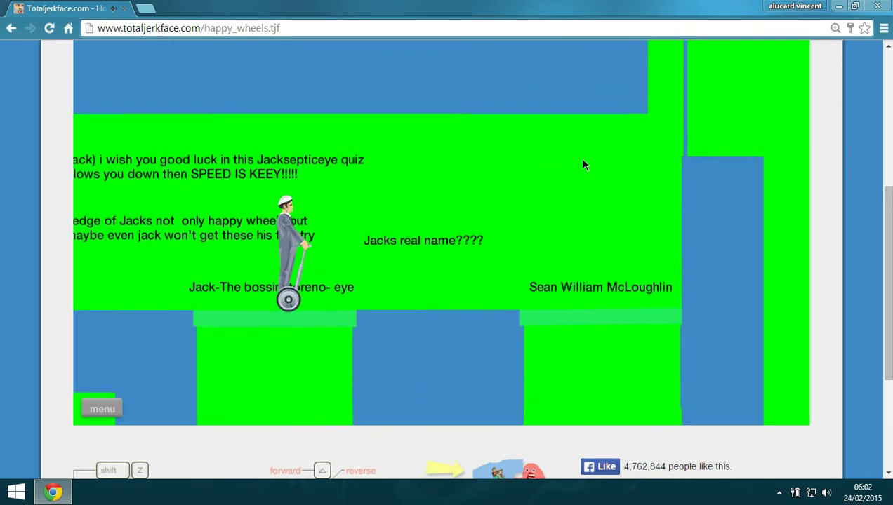
{"action": "key", "text": "Right"}
{"action": "key", "text": "Left"}
{"action": "key", "text": "space"}
{"action": "key", "text": "Left"}
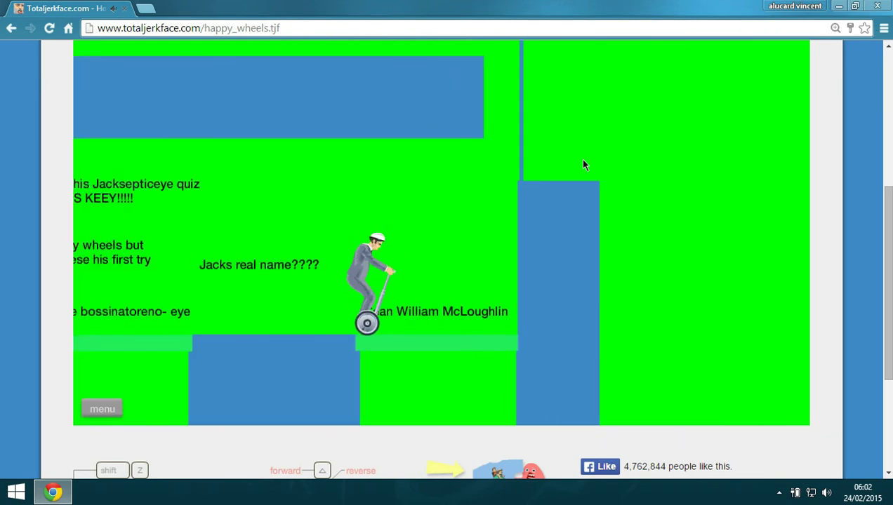
- Try repeatedly to jump the Segway up the blue pillar, recovering after falls
{"action": "key", "text": "Up"}
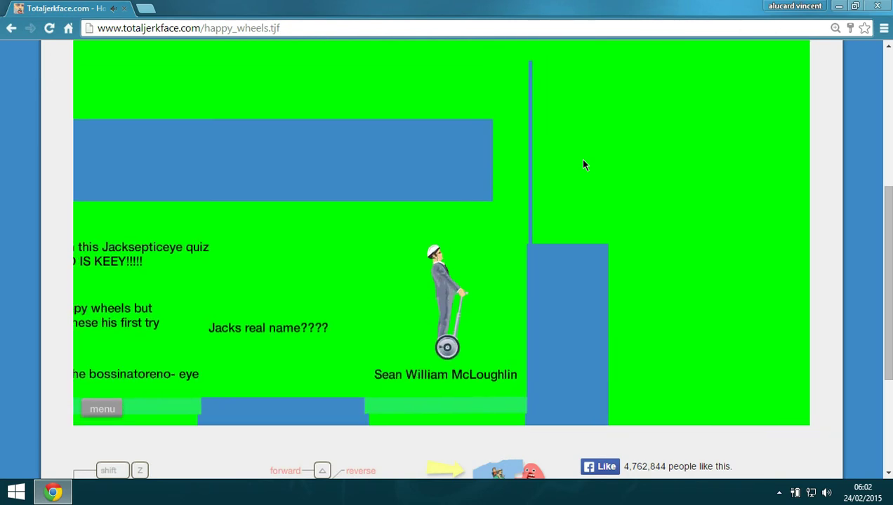
{"action": "key", "text": "Up"}
{"action": "key", "text": "space"}
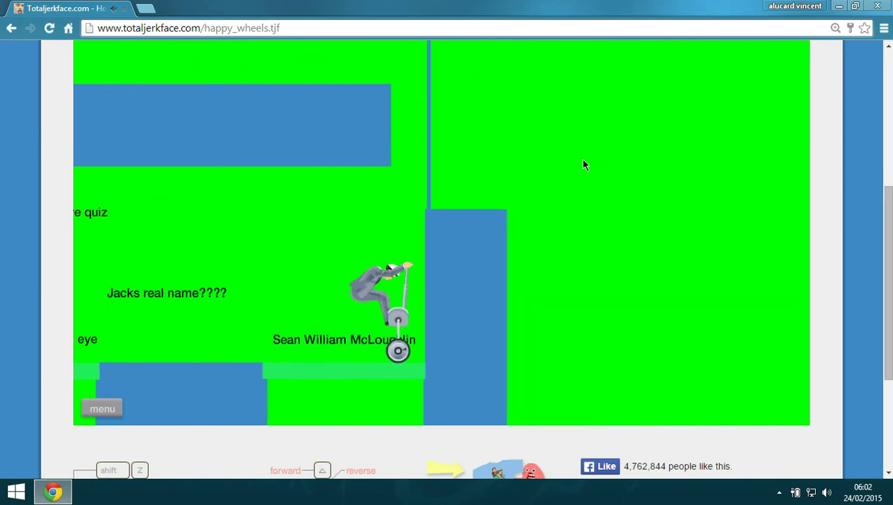
{"action": "key", "text": "Left"}
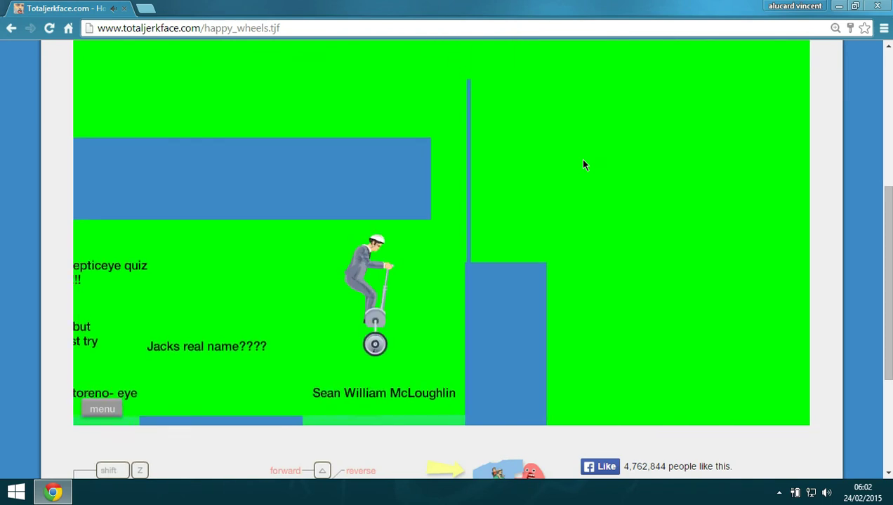
{"action": "key", "text": "Left"}
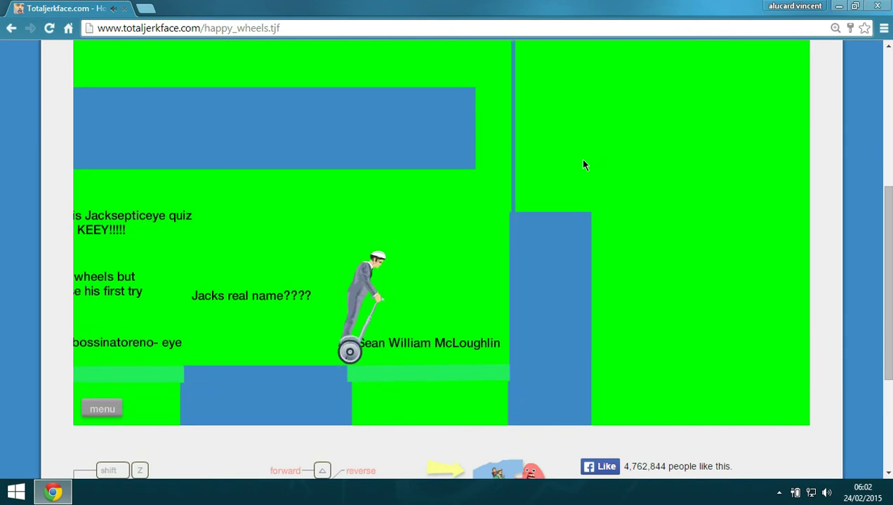
{"action": "key", "text": "space"}
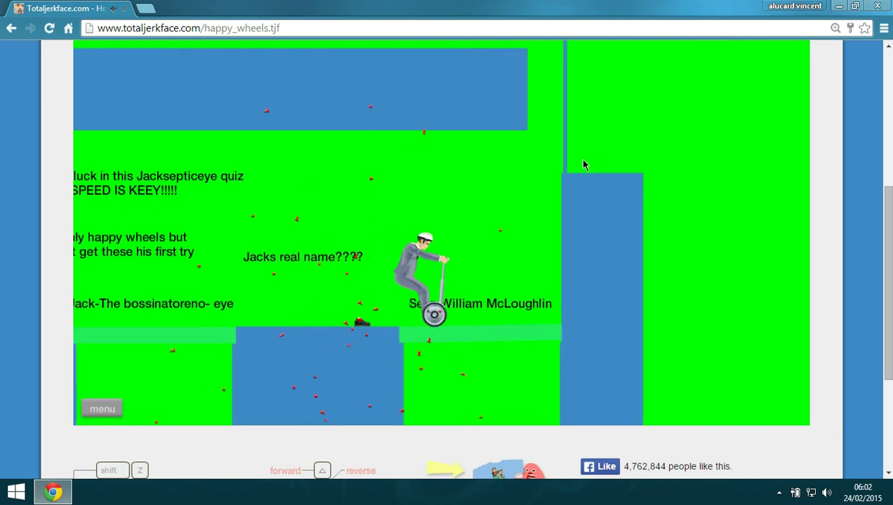
- Ride back and forth across the floor, ending on the real-name answer ledge
{"action": "key", "text": "Right"}
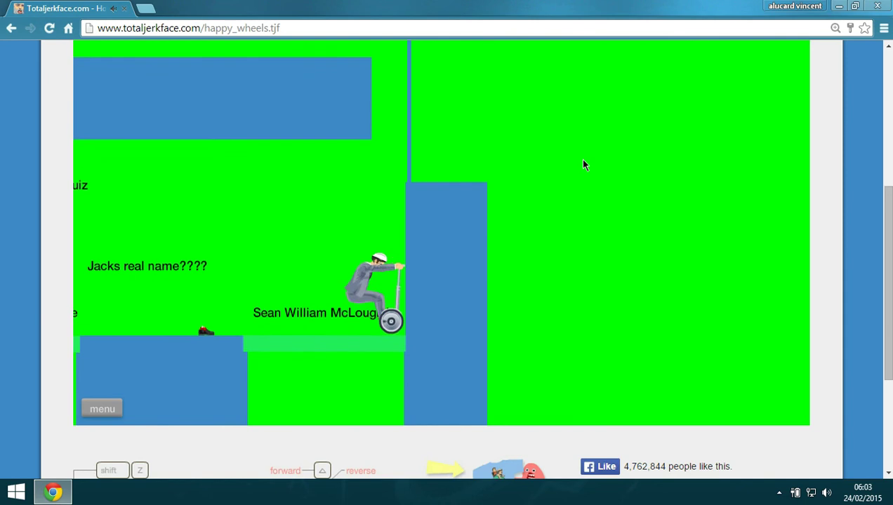
{"action": "key", "text": "Right"}
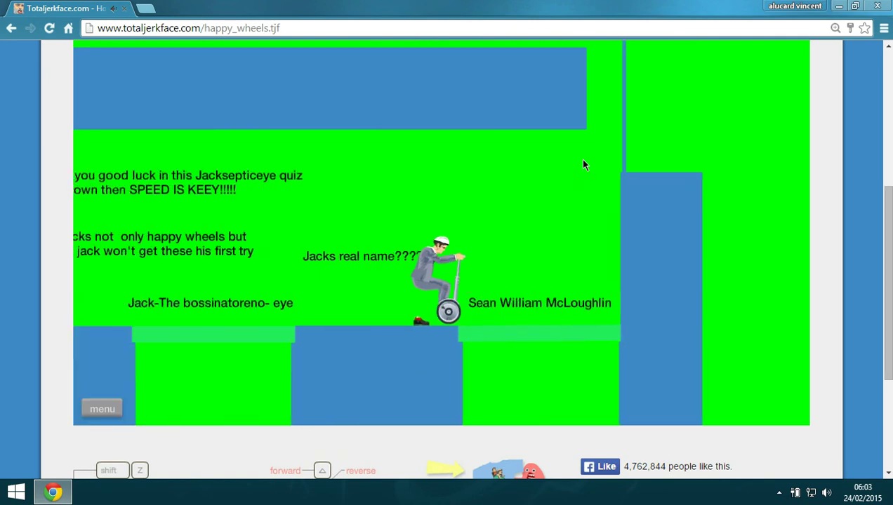
{"action": "key", "text": "Left"}
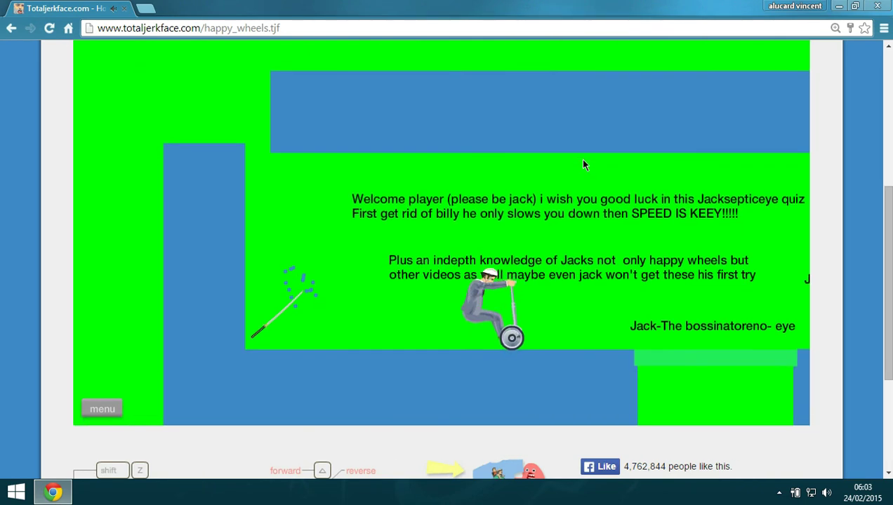
{"action": "key", "text": "Right"}
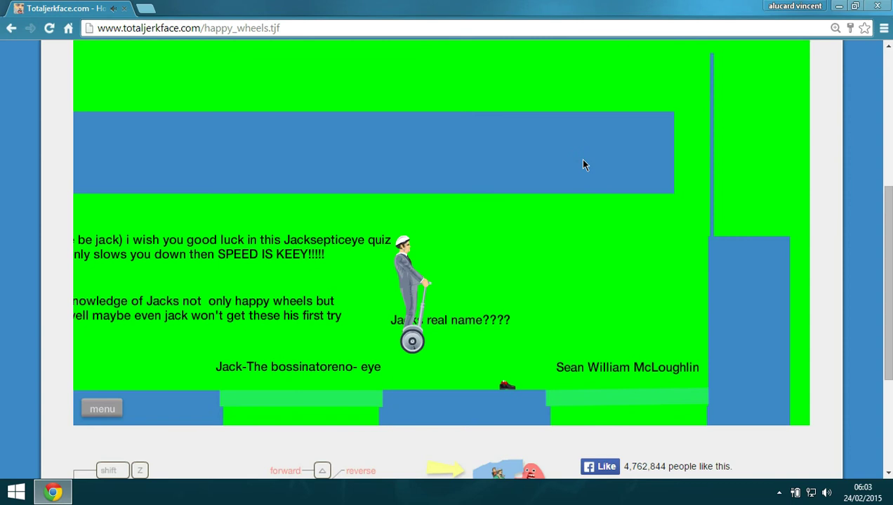
{"action": "key", "text": "Right"}
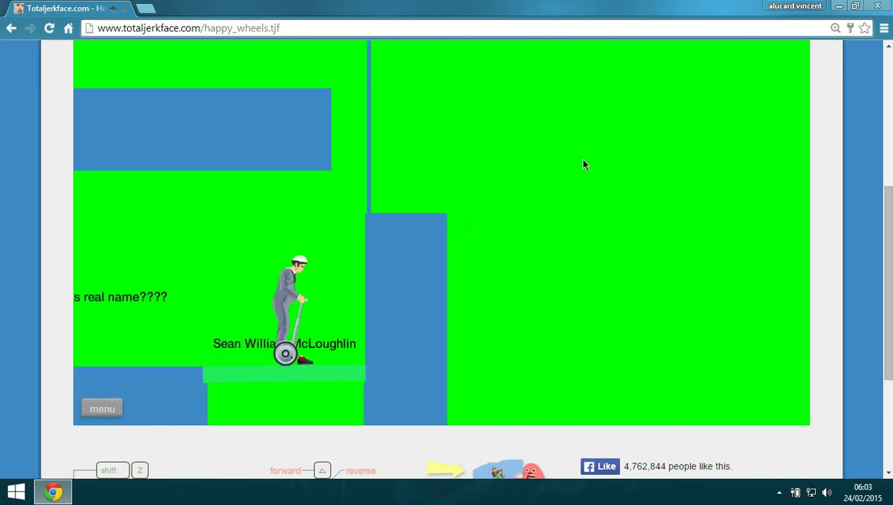